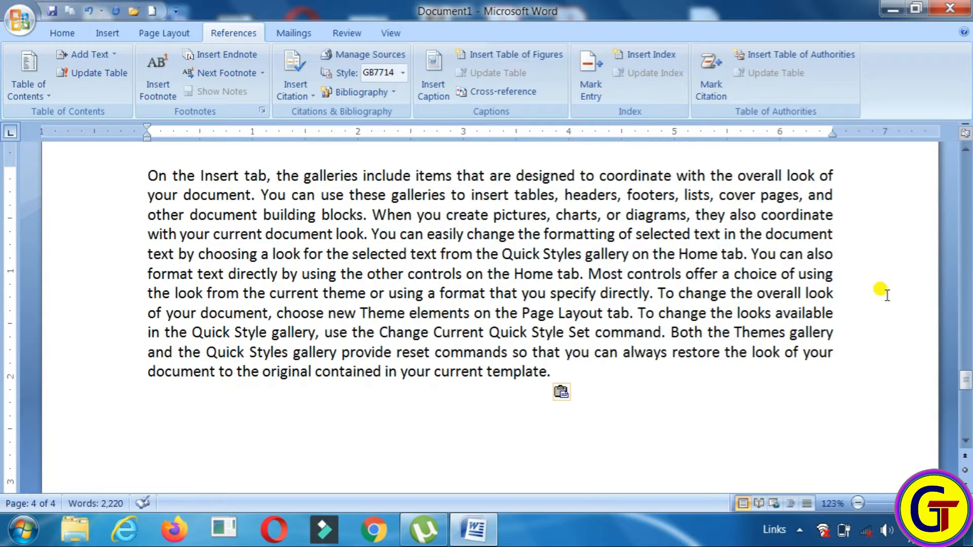
Paste the sample paragraph once more at the end, bringing the document to 2,590 words
{"action": "key", "text": "ctrl+v"}
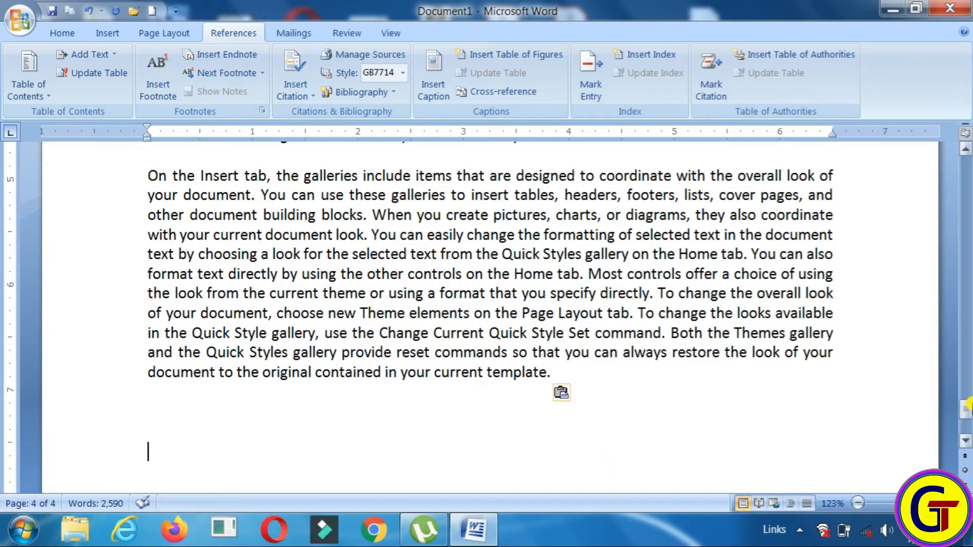
{"action": "left_click_drag", "start_coordinate": [966, 411], "coordinate": [965, 164]}
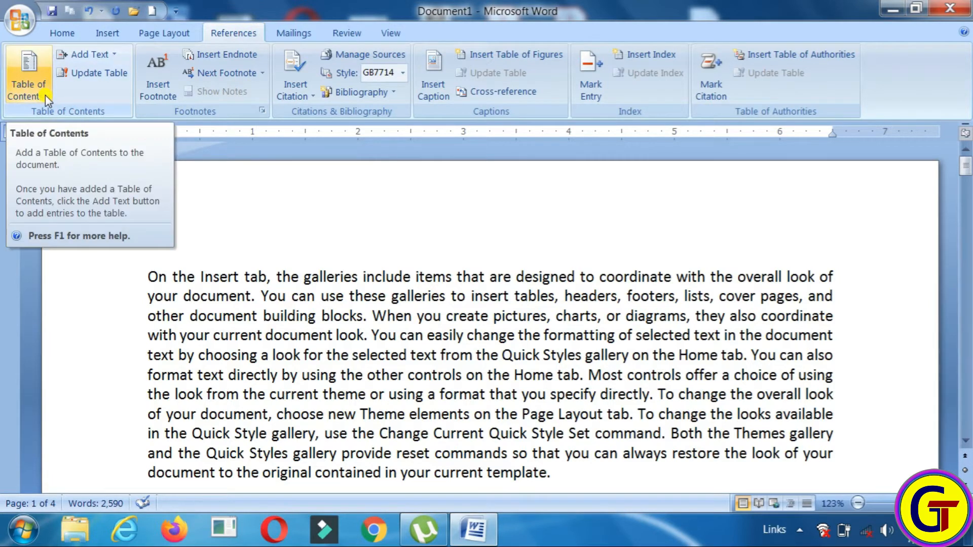
Add a new line reading Computer above the first sample paragraph
{"action": "left_click", "coordinate": [147, 253]}
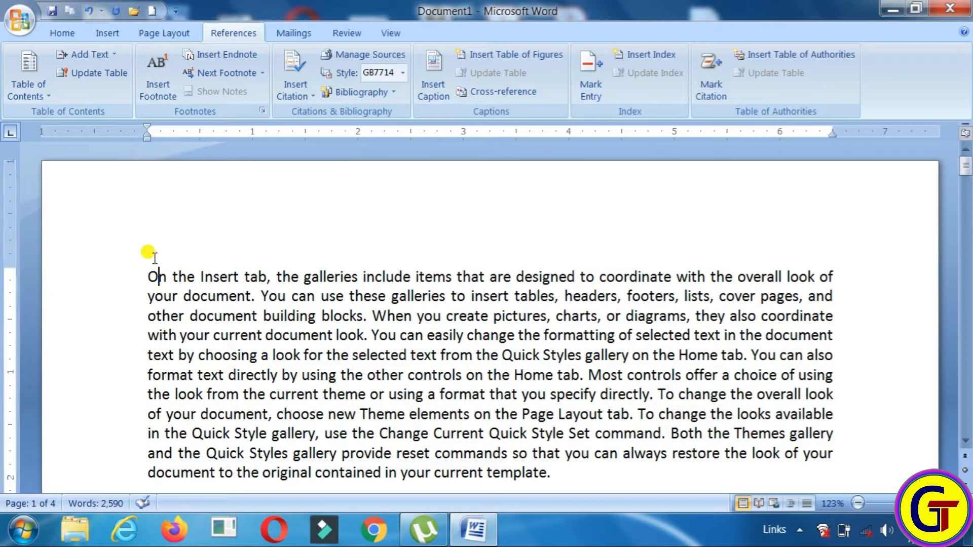
{"action": "key", "text": "Return"}
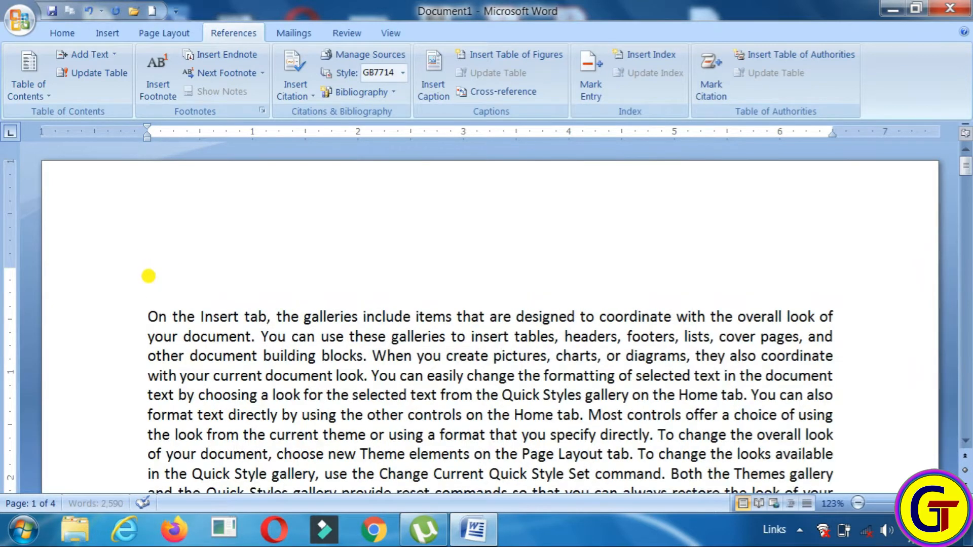
{"action": "type", "text": "Computer"}
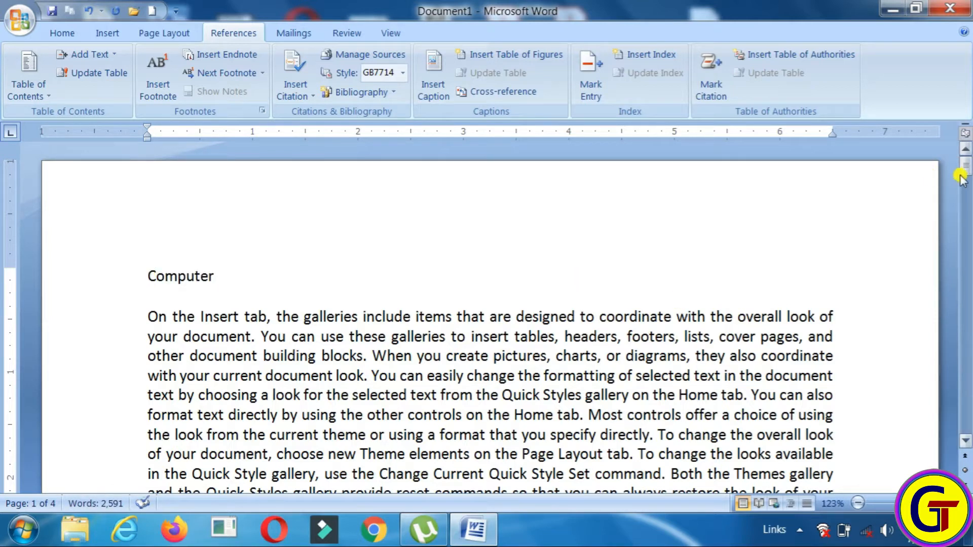
{"action": "left_click_drag", "start_coordinate": [965, 165], "coordinate": [940, 208]}
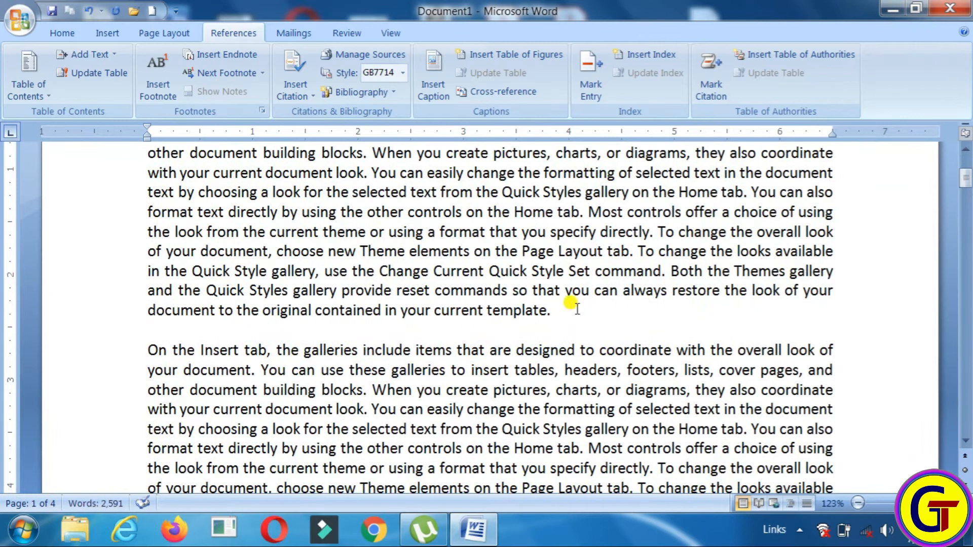
Add lines reading Hardware and Software above the following sample paragraphs
{"action": "left_click", "coordinate": [562, 314]}
{"action": "key", "text": "Return"}
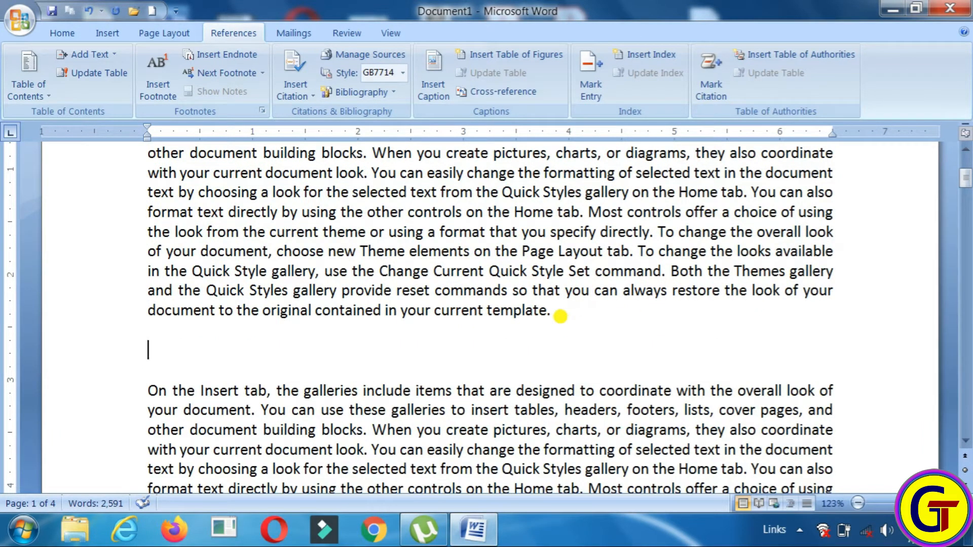
{"action": "type", "text": "Ha"}
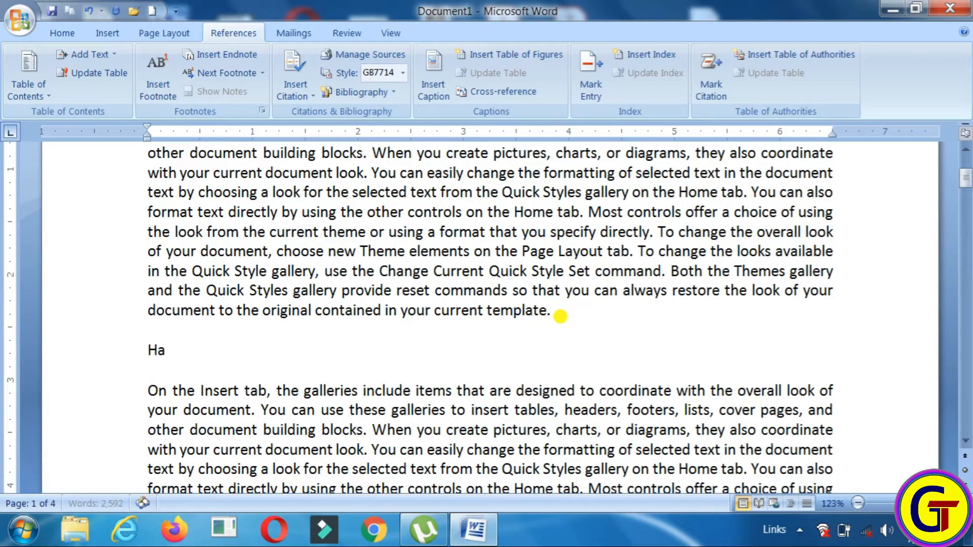
{"action": "type", "text": "rdware"}
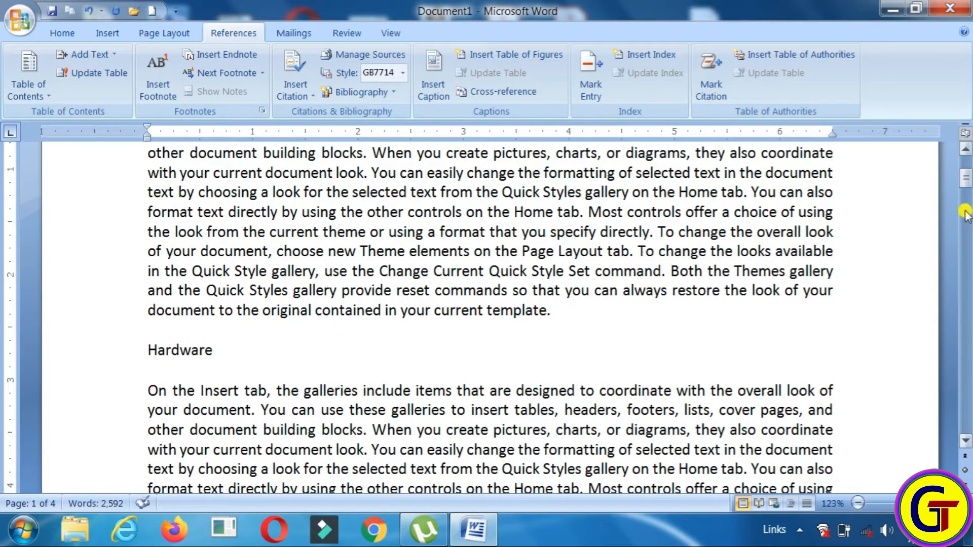
{"action": "scroll", "coordinate": [963, 438], "scroll_direction": "down", "scroll_amount": 5}
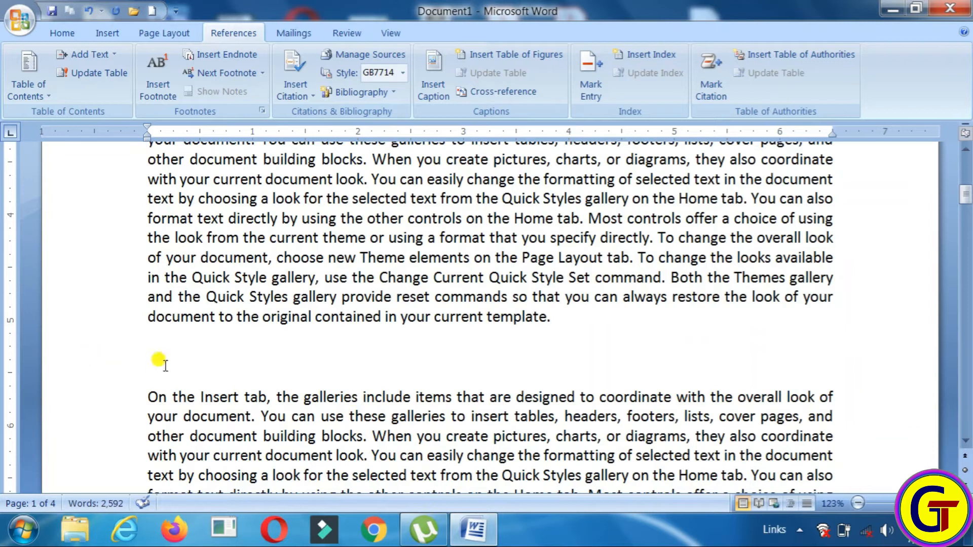
{"action": "type", "text": "Software"}
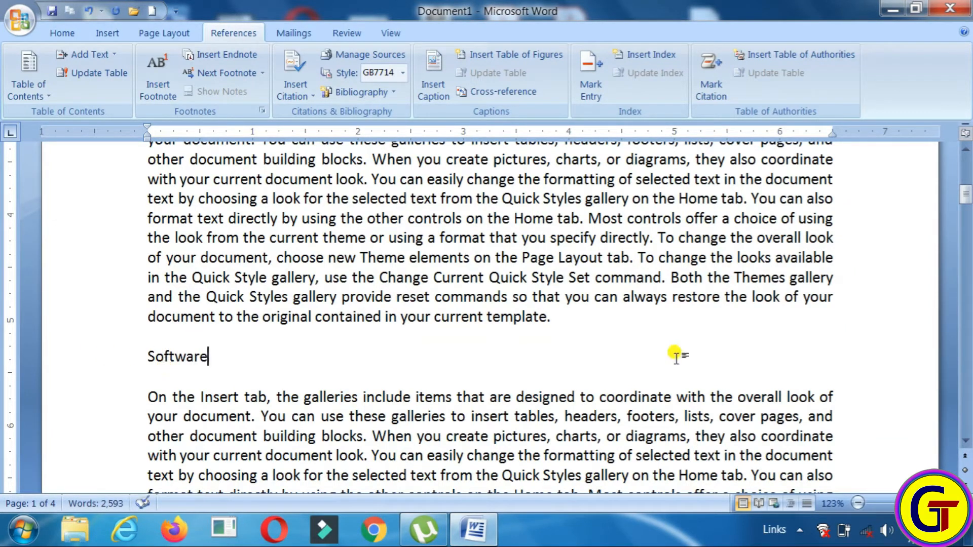
{"action": "left_click_drag", "start_coordinate": [967, 200], "coordinate": [967, 171]}
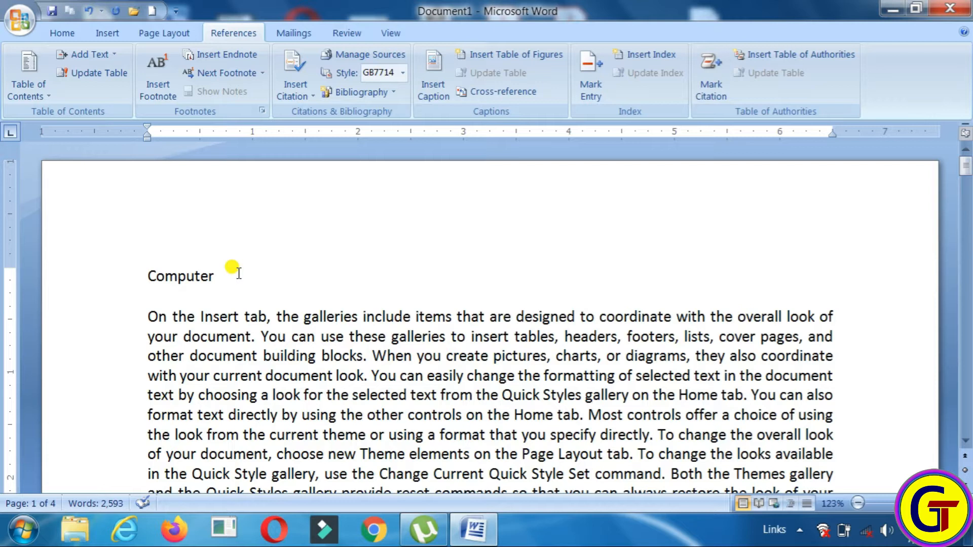
Add the Computer line to the table of contents as a Level 1 entry
{"action": "left_click_drag", "start_coordinate": [147, 277], "coordinate": [216, 282]}
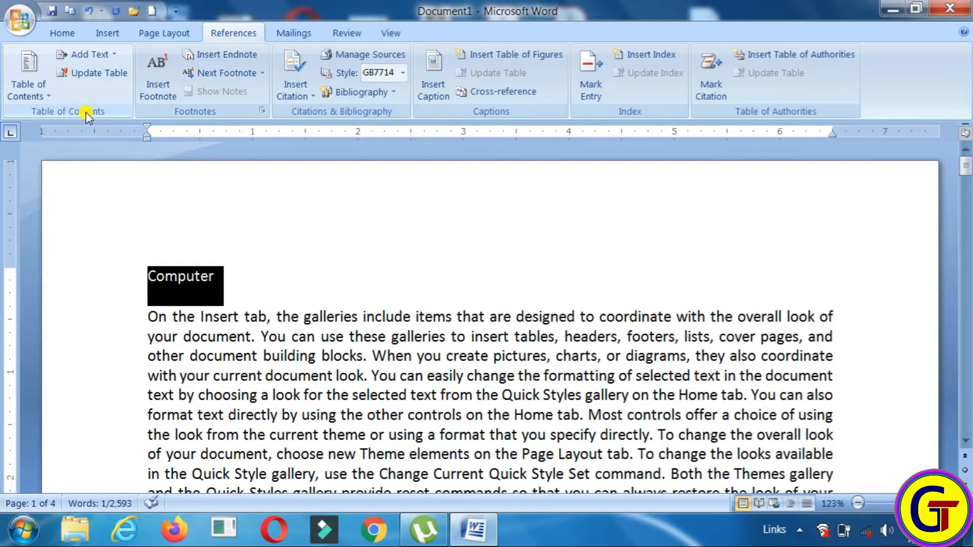
{"action": "left_click", "coordinate": [113, 54]}
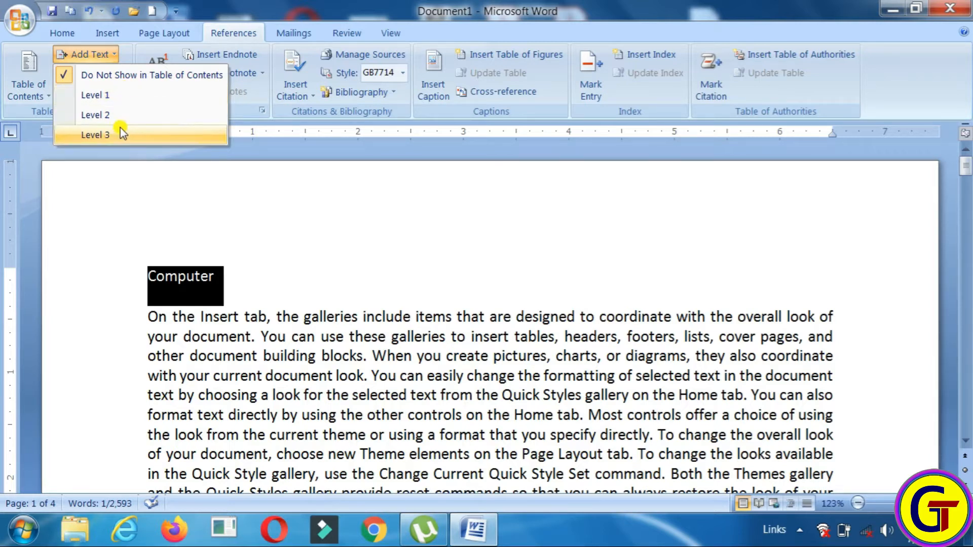
{"action": "left_click", "coordinate": [106, 99]}
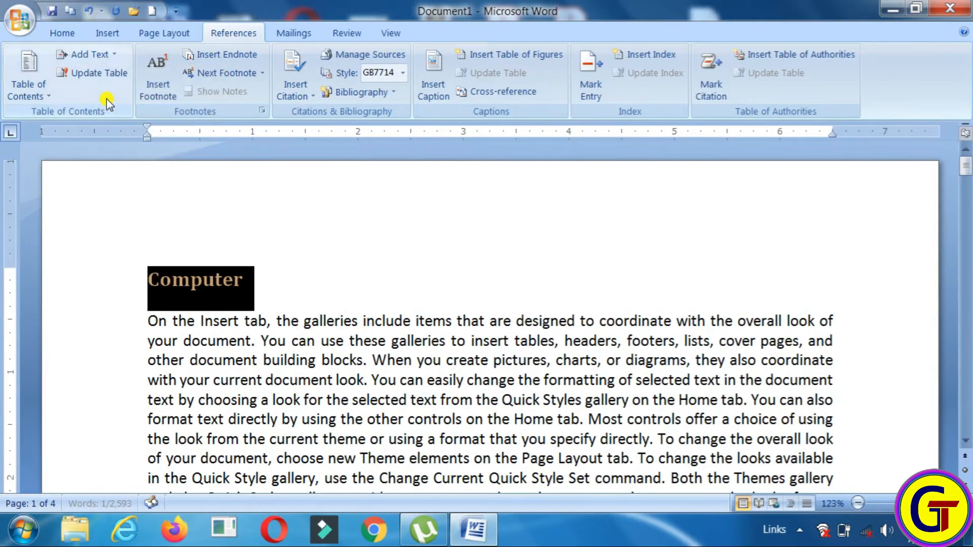
{"action": "left_click_drag", "start_coordinate": [966, 158], "coordinate": [966, 185]}
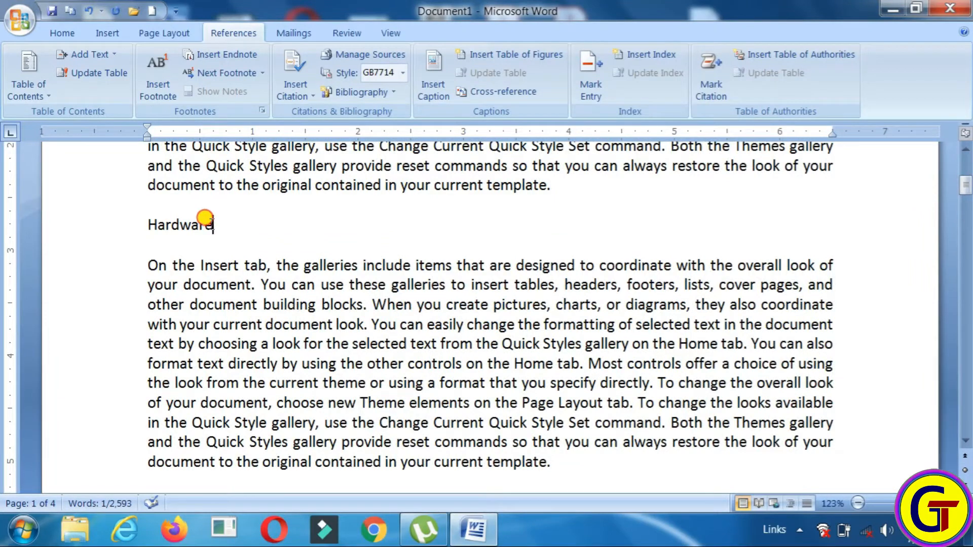
Make Hardware a Level 2 and Software a Level 3 contents entry
{"action": "left_click_drag", "start_coordinate": [212, 225], "coordinate": [108, 224]}
{"action": "left_click", "coordinate": [102, 54]}
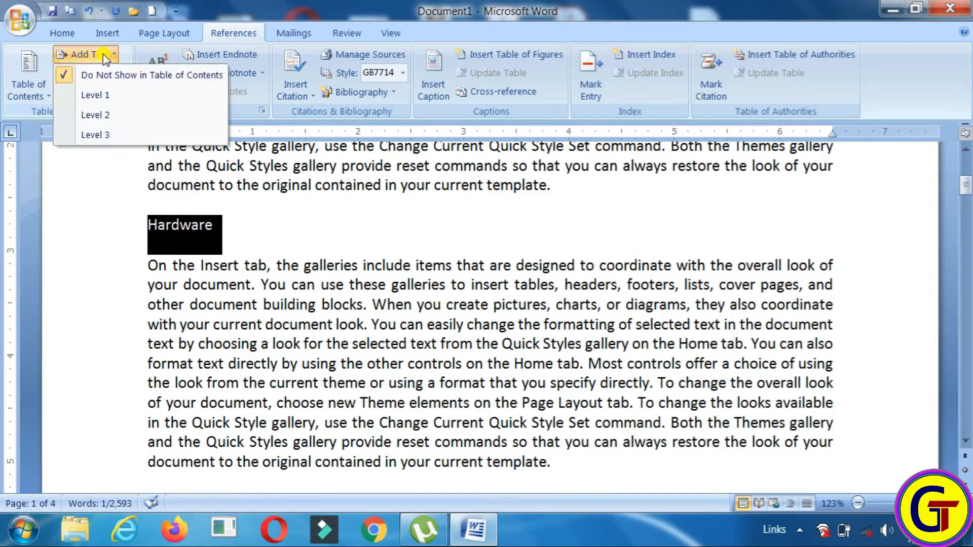
{"action": "left_click", "coordinate": [119, 116]}
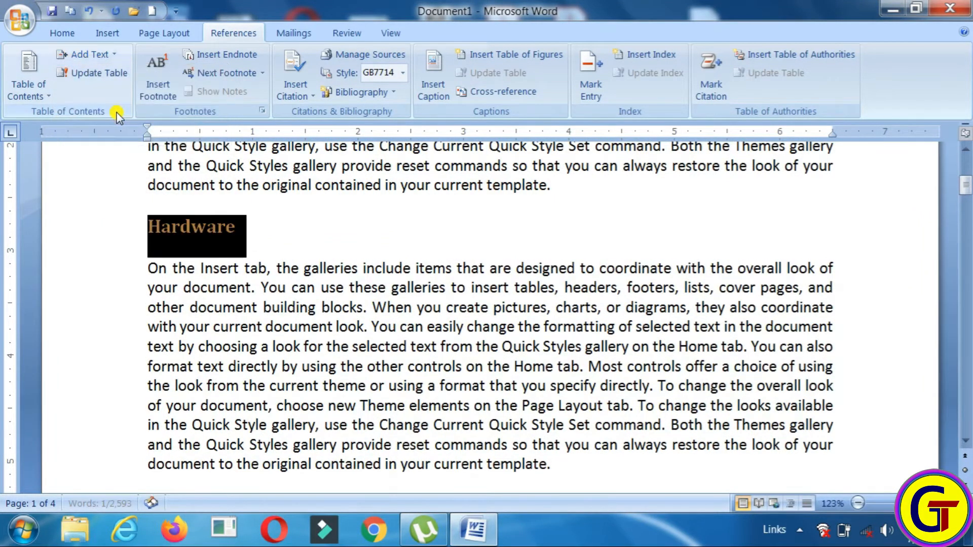
{"action": "left_click_drag", "start_coordinate": [966, 187], "coordinate": [967, 199]}
{"action": "left_click_drag", "start_coordinate": [213, 304], "coordinate": [124, 302]}
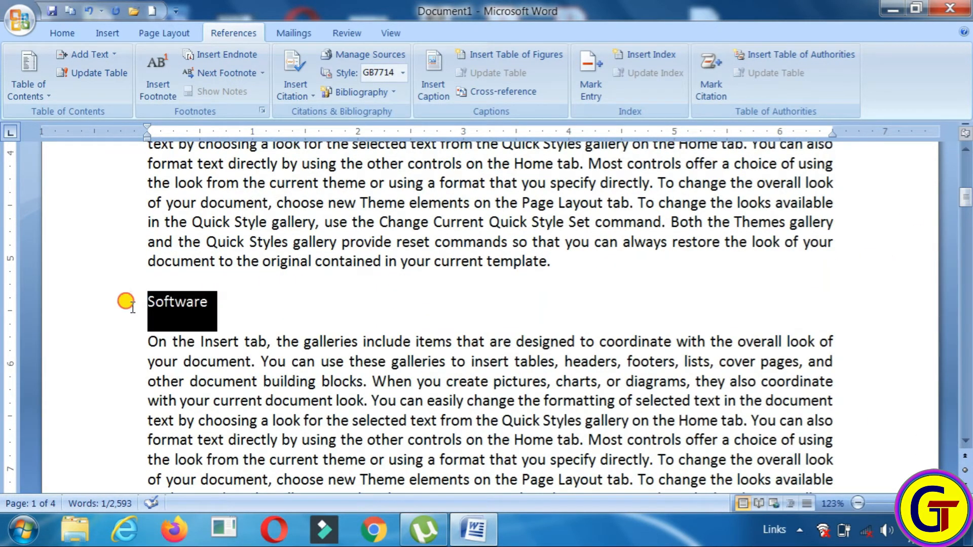
{"action": "left_click", "coordinate": [107, 56]}
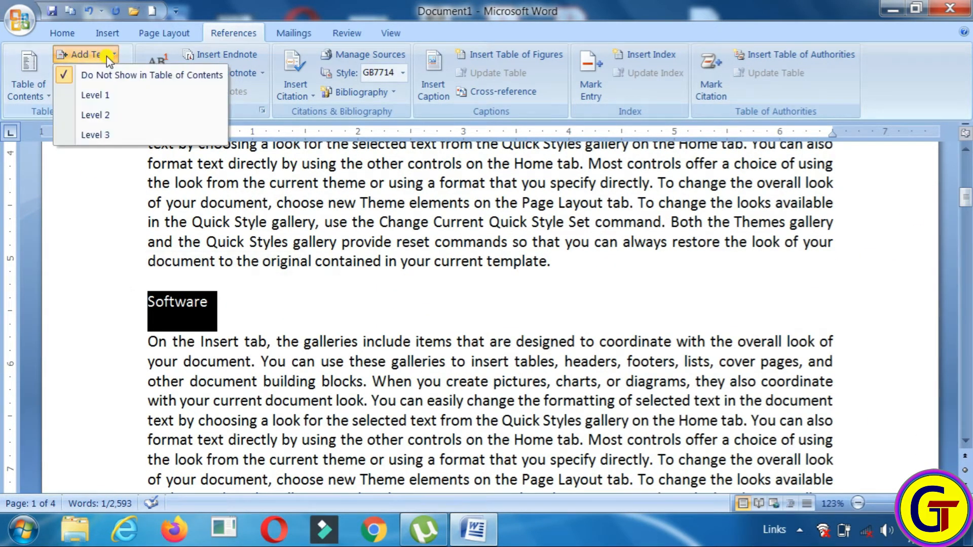
{"action": "left_click", "coordinate": [120, 131]}
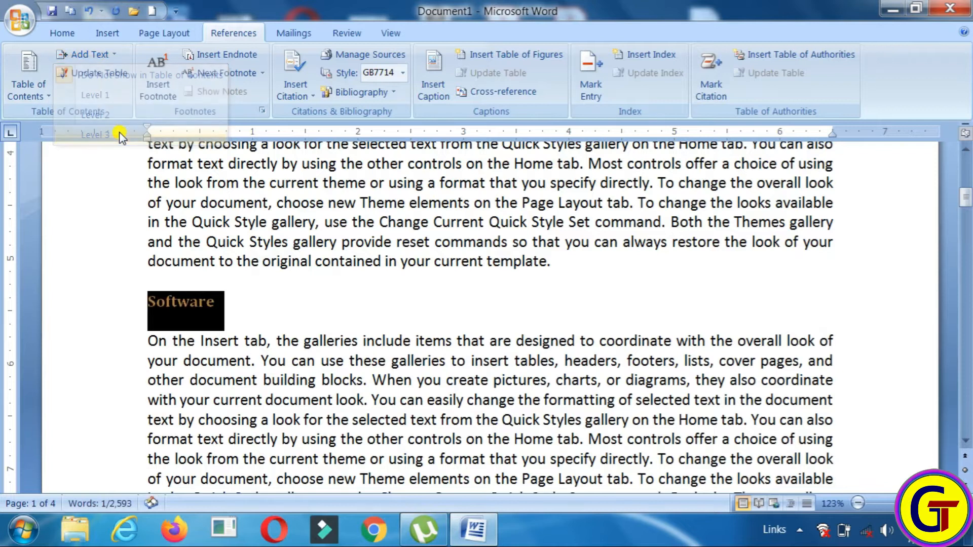
{"action": "left_click", "coordinate": [304, 310]}
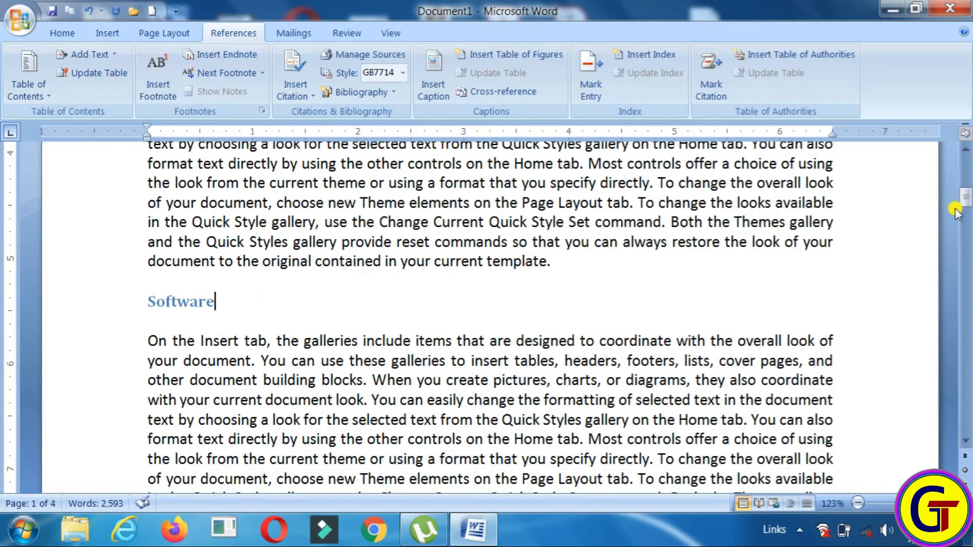
{"action": "left_click_drag", "start_coordinate": [965, 199], "coordinate": [966, 161]}
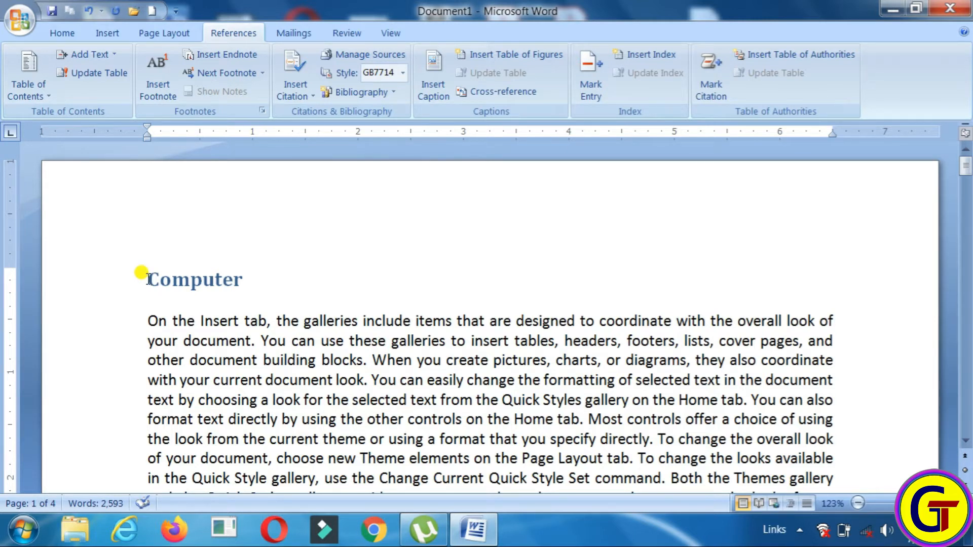
Insert Automatic Table 2 on a new empty line above the Computer heading
{"action": "key", "text": "Return"}
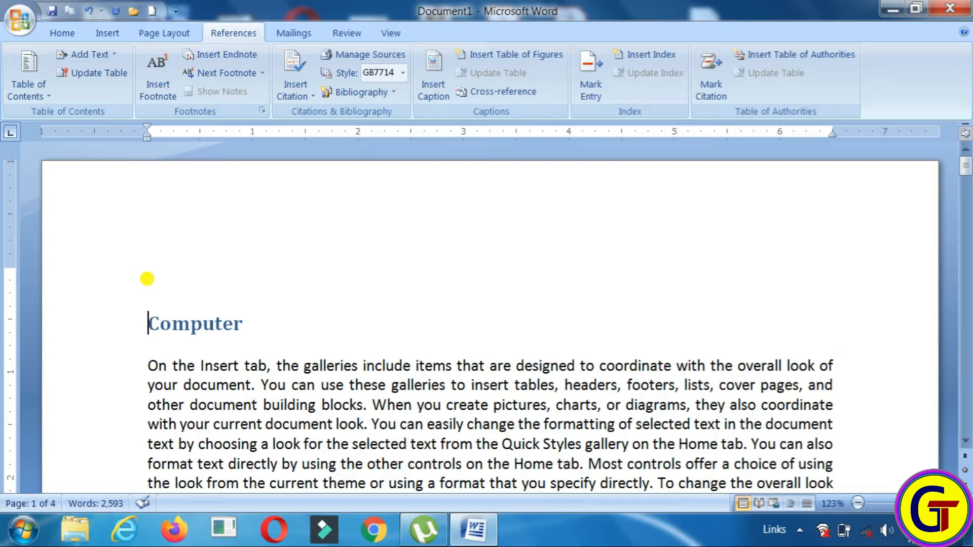
{"action": "left_click", "coordinate": [147, 279]}
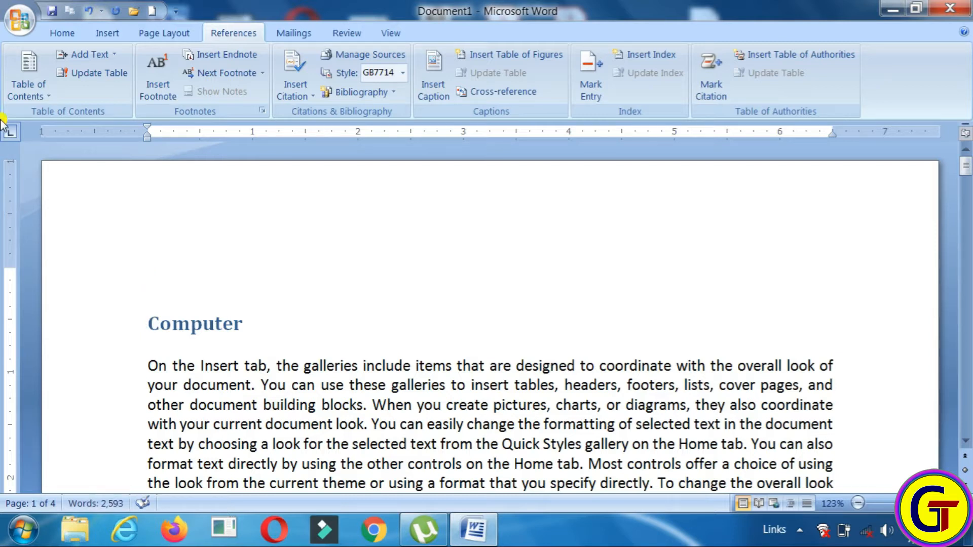
{"action": "left_click", "coordinate": [45, 91]}
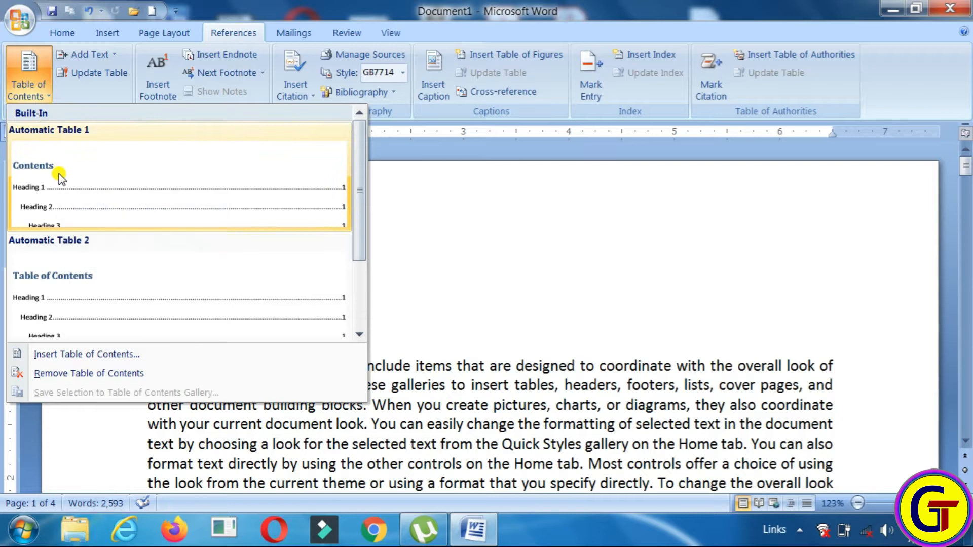
{"action": "mouse_move", "coordinate": [361, 155]}
{"action": "left_mouse_down"}
{"action": "mouse_move", "coordinate": [362, 194]}
{"action": "mouse_move", "coordinate": [358, 148]}
{"action": "left_mouse_up"}
{"action": "left_click_drag", "start_coordinate": [361, 172], "coordinate": [360, 184]}
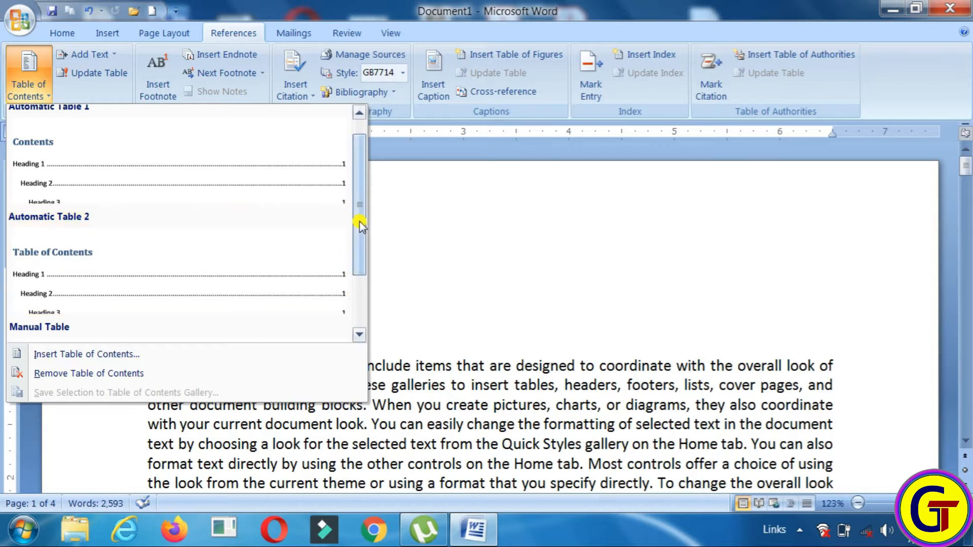
{"action": "left_click_drag", "start_coordinate": [359, 213], "coordinate": [360, 241]}
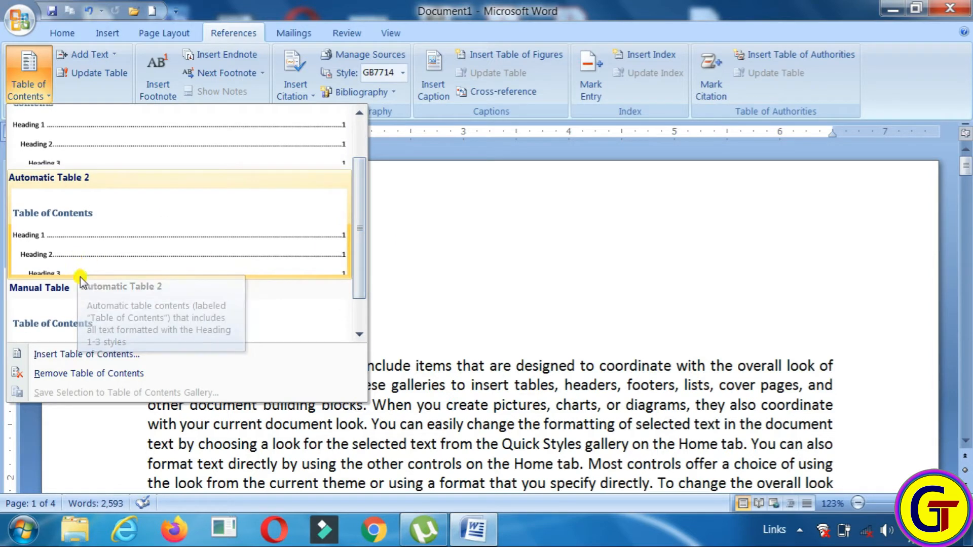
{"action": "left_click_drag", "start_coordinate": [362, 238], "coordinate": [364, 200]}
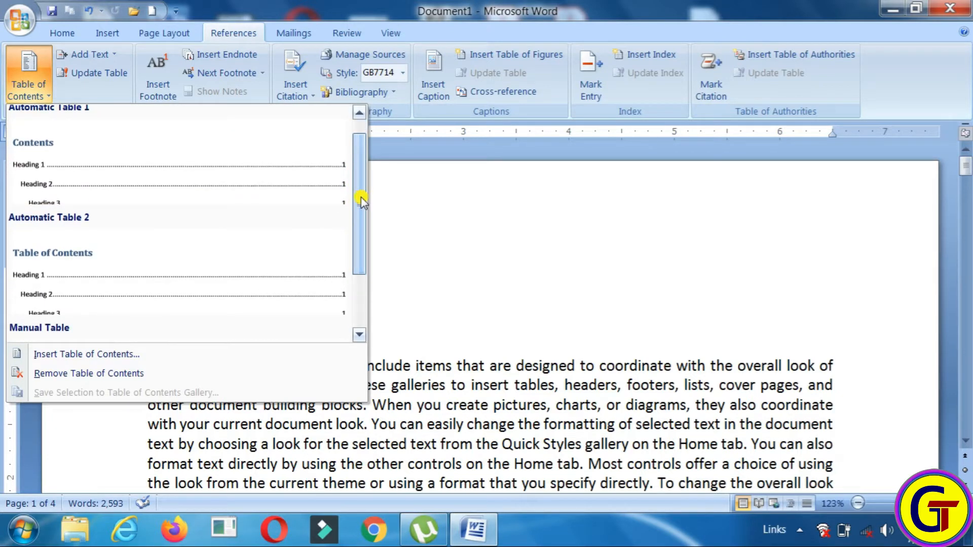
{"action": "left_click", "coordinate": [105, 278]}
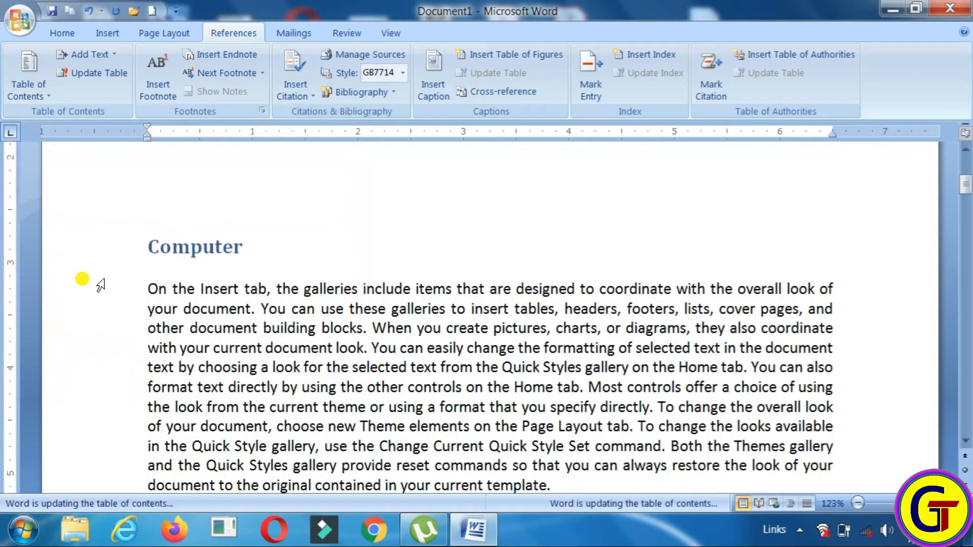
{"action": "left_click_drag", "start_coordinate": [966, 182], "coordinate": [962, 156]}
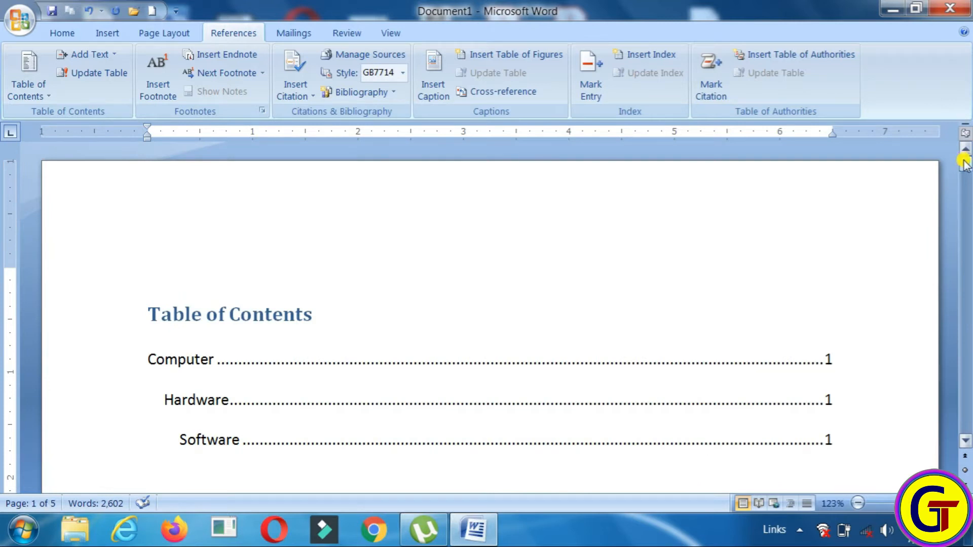
{"action": "left_click_drag", "start_coordinate": [965, 168], "coordinate": [964, 170]}
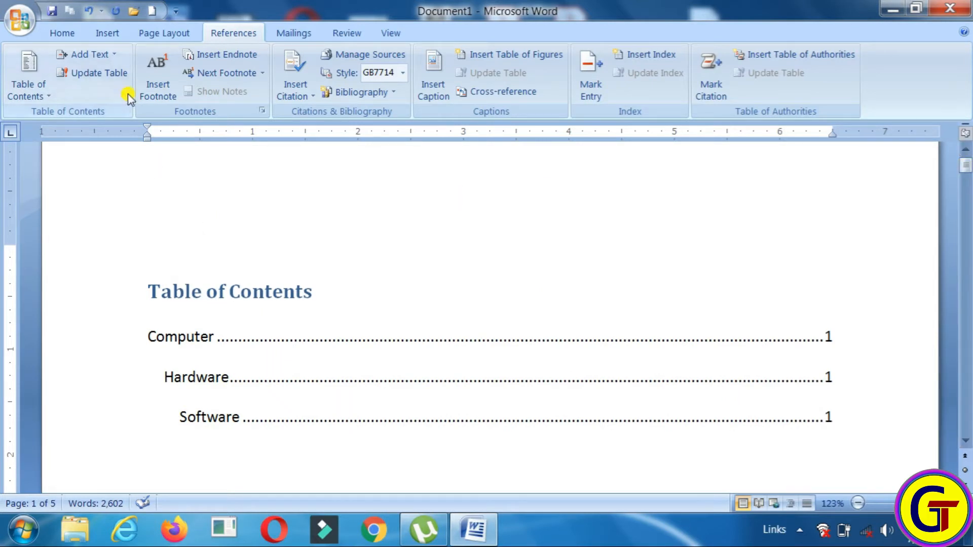
{"action": "left_click", "coordinate": [113, 54]}
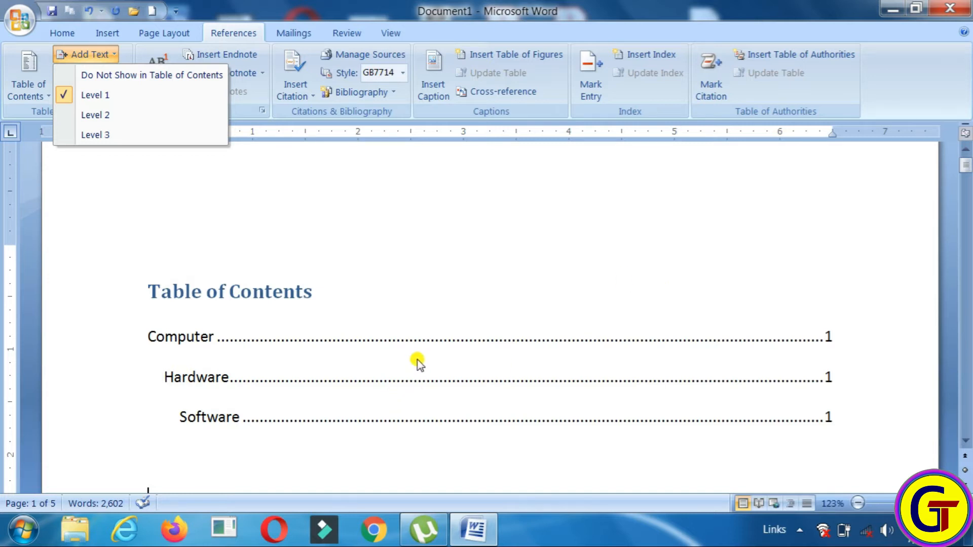
{"action": "left_click", "coordinate": [471, 284]}
{"action": "left_click", "coordinate": [738, 210]}
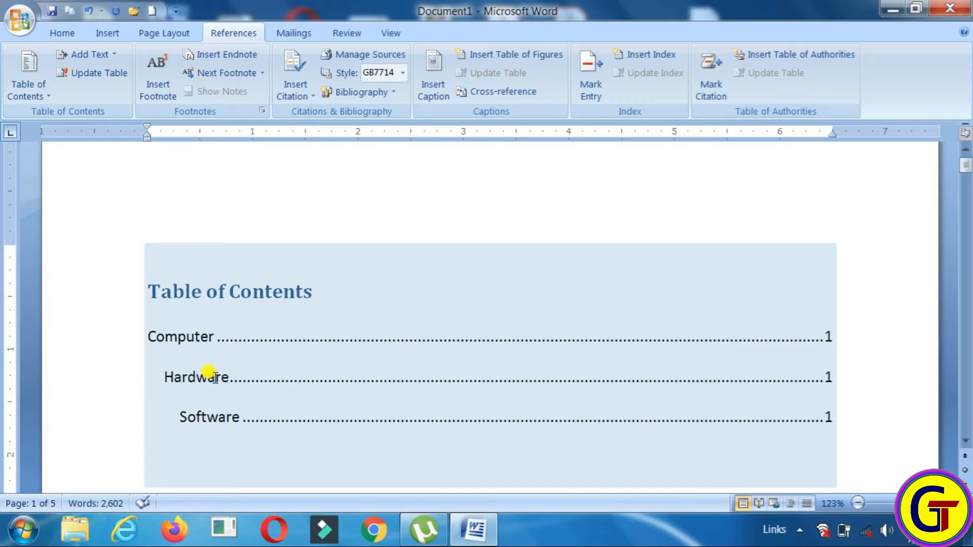
{"action": "left_click", "coordinate": [301, 363]}
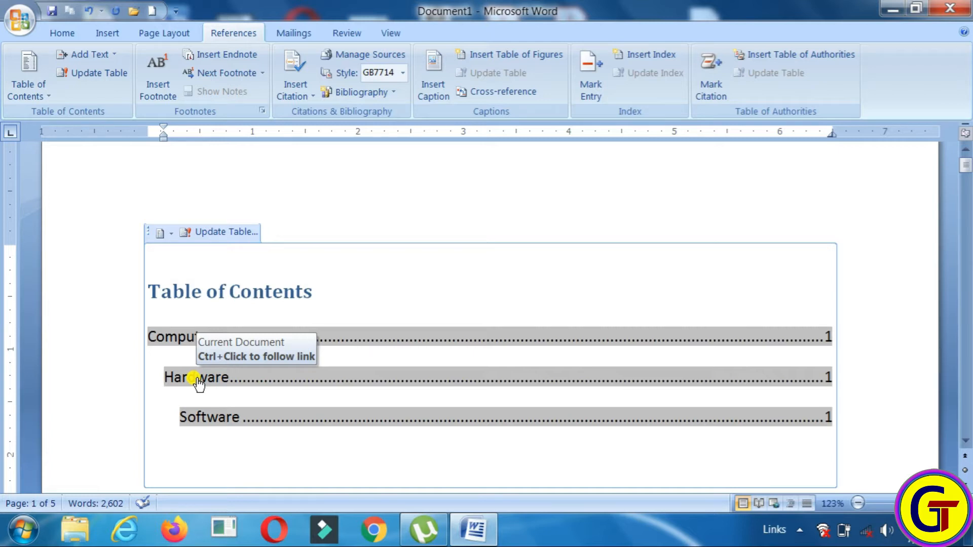
{"action": "left_click", "coordinate": [198, 381], "text": "ctrl"}
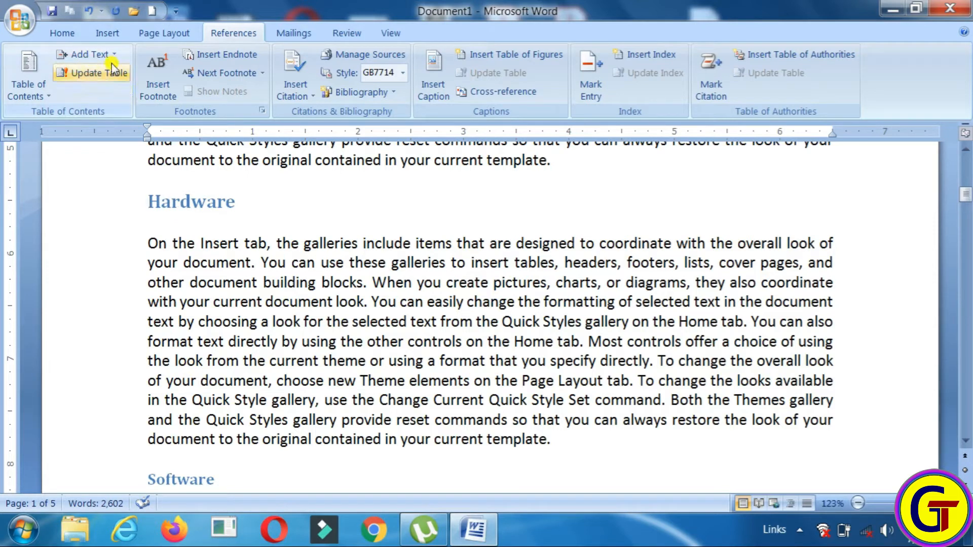
{"action": "left_click_drag", "start_coordinate": [965, 170], "coordinate": [967, 162]}
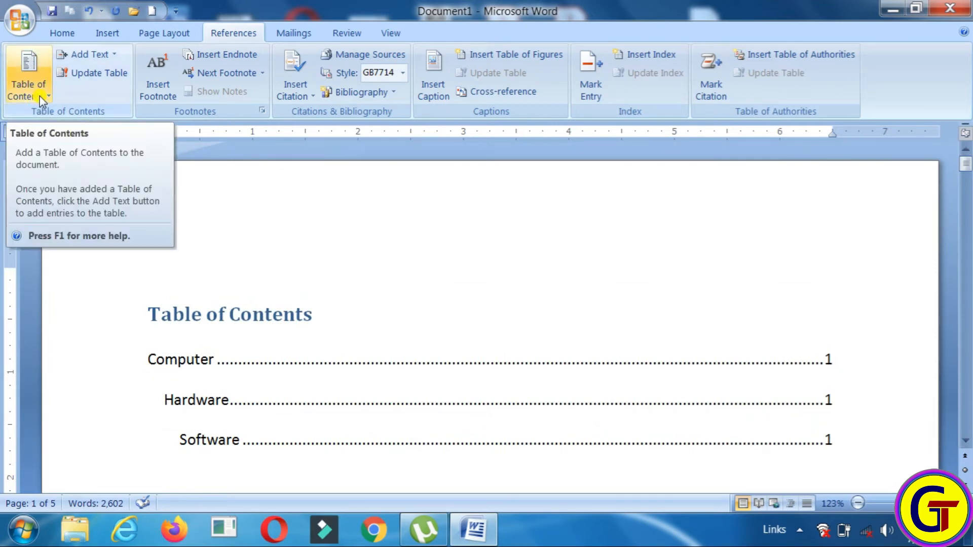
{"action": "left_click", "coordinate": [429, 345]}
{"action": "left_click_drag", "start_coordinate": [965, 165], "coordinate": [968, 234]}
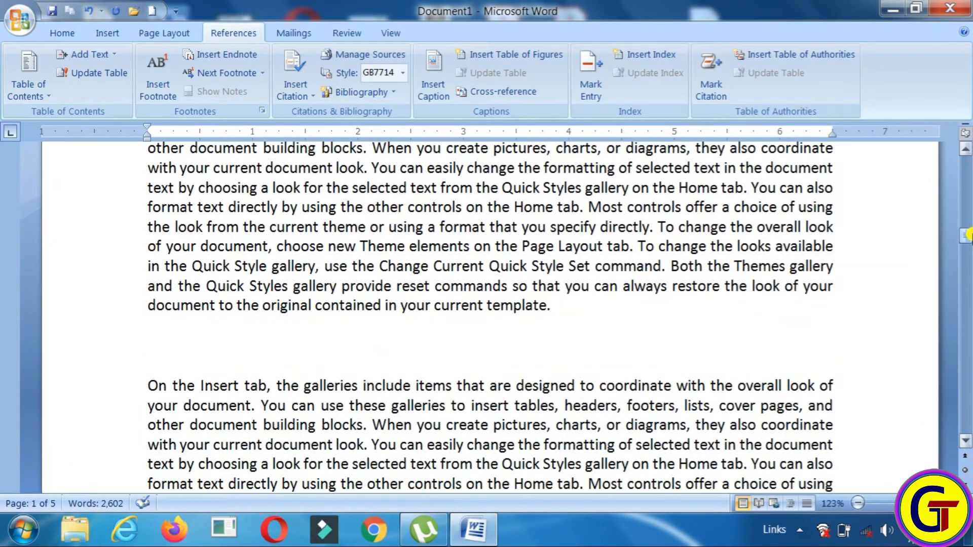
{"action": "left_click", "coordinate": [147, 347]}
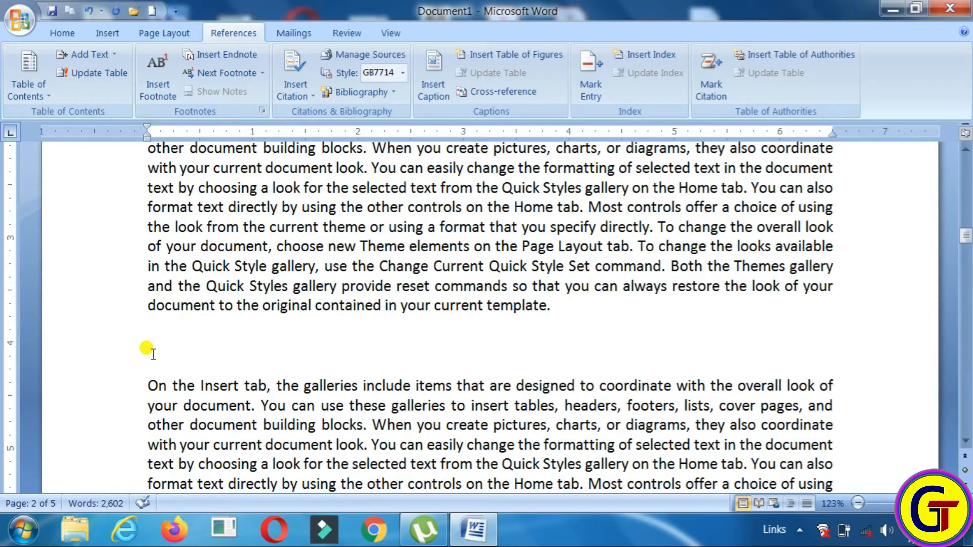
Type Tally on the blank line between the two paragraphs on page 2
{"action": "type", "text": "Tally"}
{"action": "left_click_drag", "start_coordinate": [147, 386], "coordinate": [434, 426]}
{"action": "left_click", "coordinate": [320, 342]}
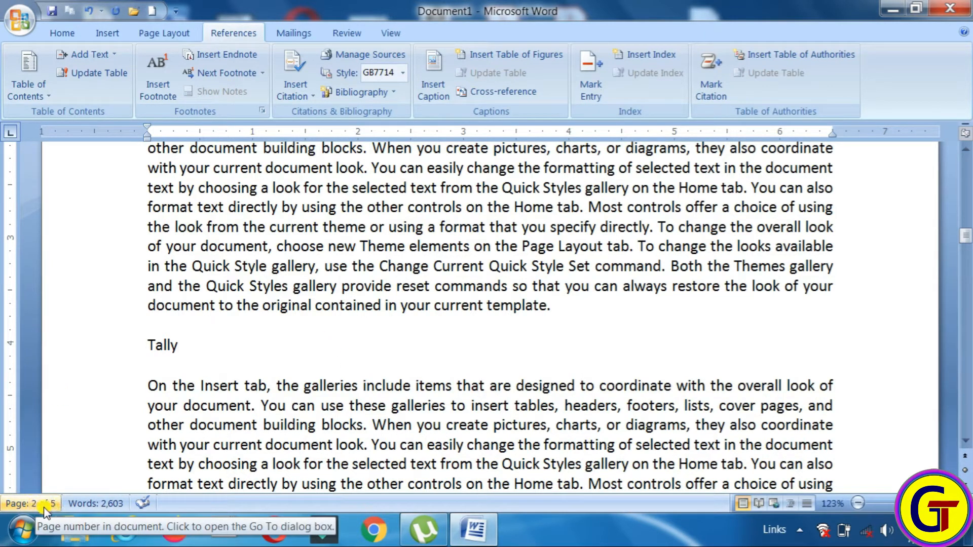
{"action": "left_click", "coordinate": [210, 323]}
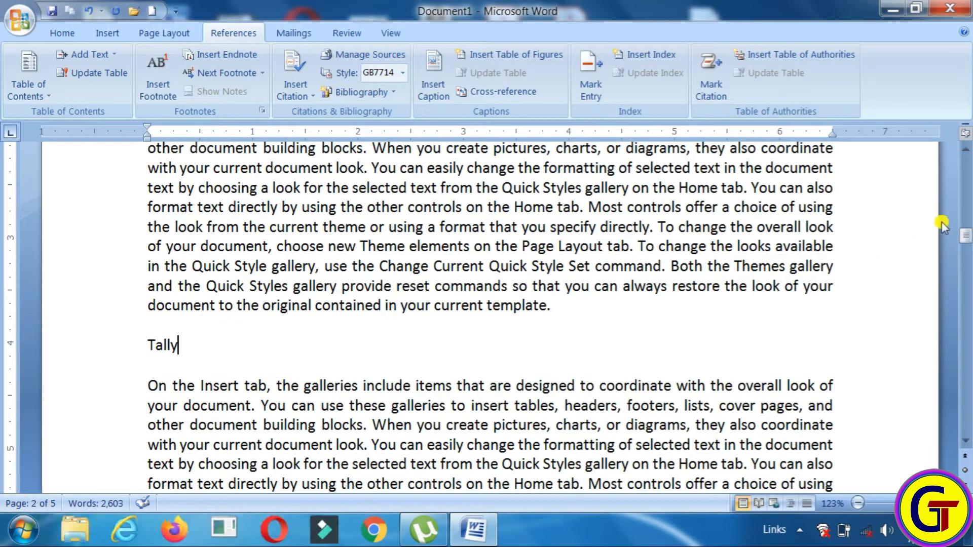
{"action": "left_click_drag", "start_coordinate": [965, 236], "coordinate": [968, 164]}
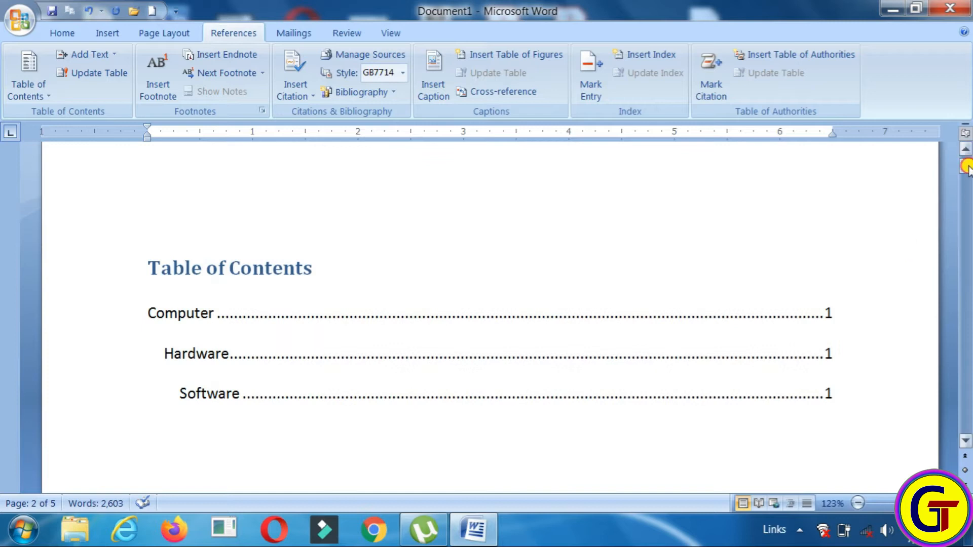
{"action": "left_click_drag", "start_coordinate": [966, 166], "coordinate": [968, 234]}
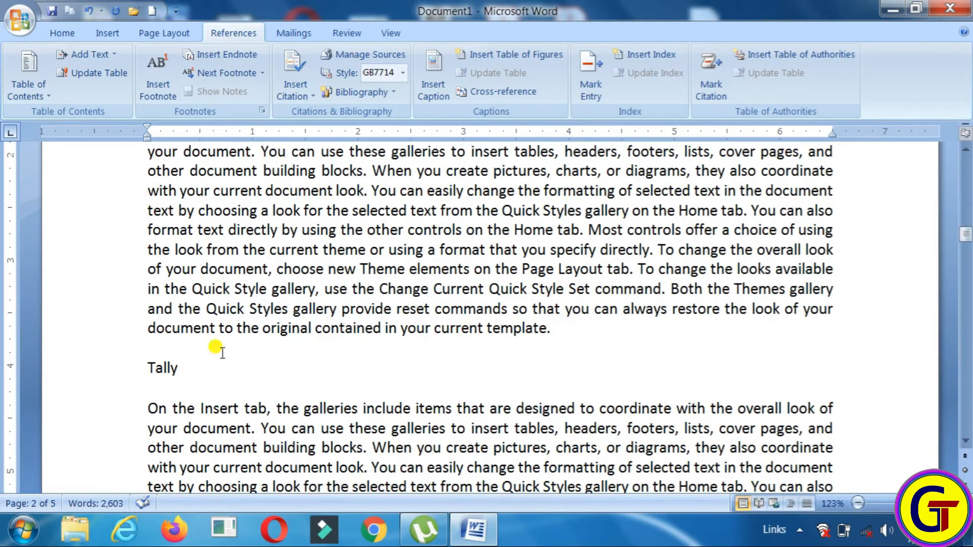
Mark Tally as a Level 2 contents heading, then select the table of contents
{"action": "left_click_drag", "start_coordinate": [182, 365], "coordinate": [144, 360]}
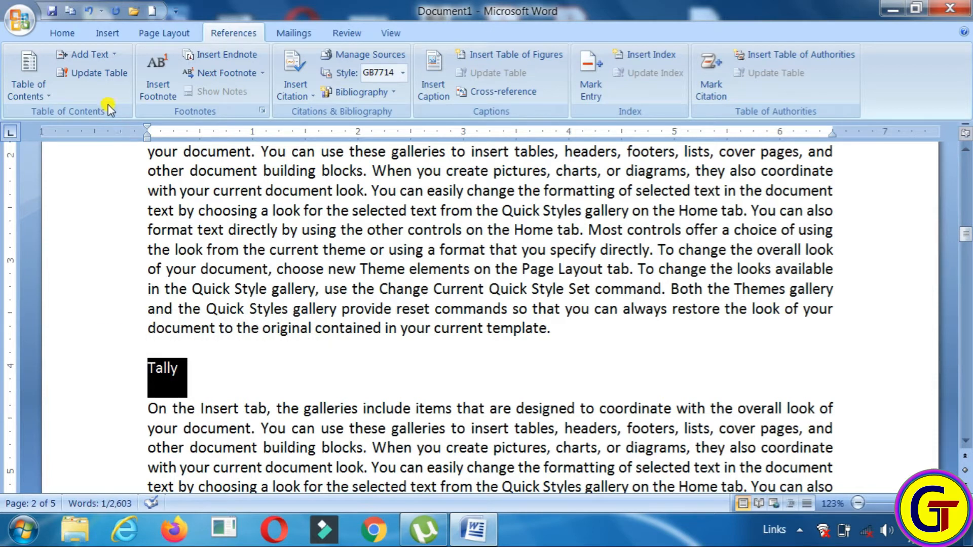
{"action": "left_click", "coordinate": [110, 57]}
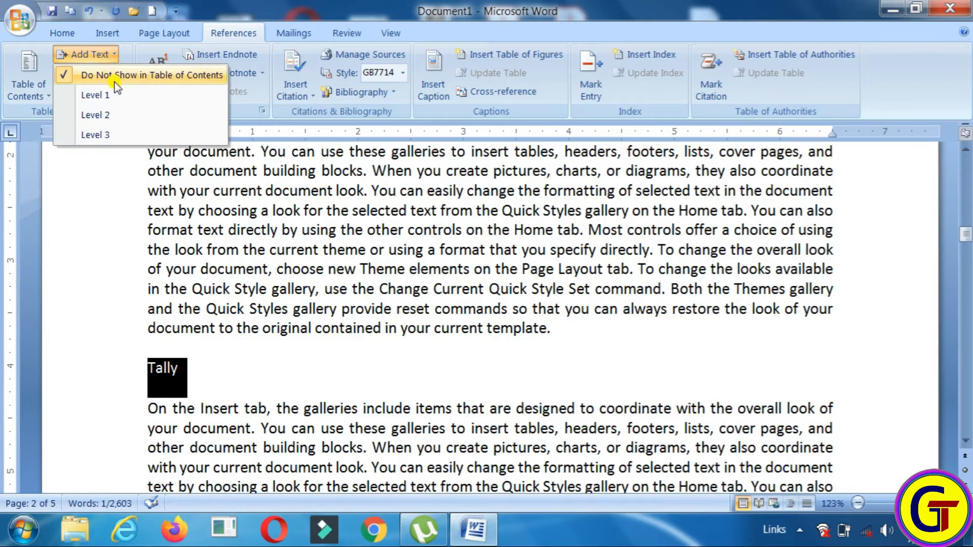
{"action": "left_click", "coordinate": [122, 120]}
{"action": "left_click", "coordinate": [385, 368]}
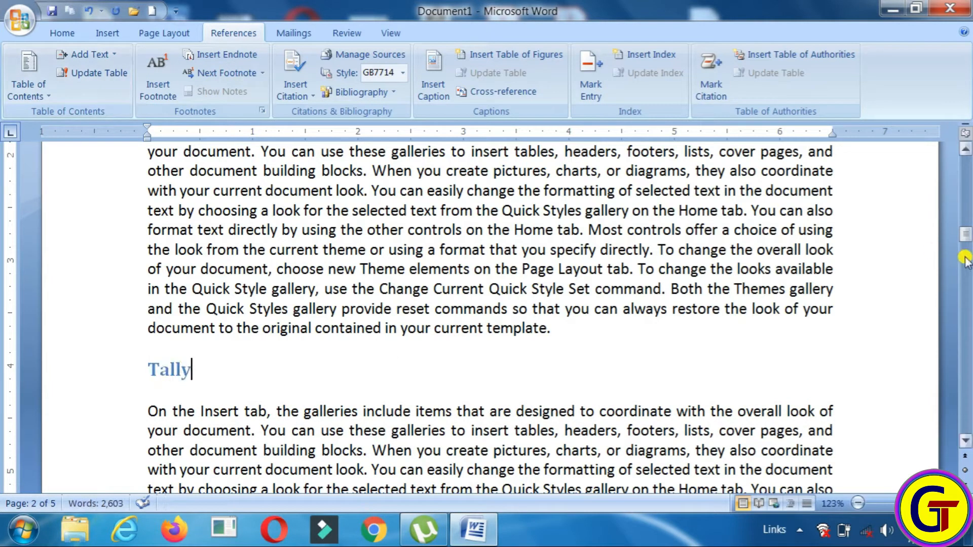
{"action": "left_click_drag", "start_coordinate": [966, 234], "coordinate": [965, 166]}
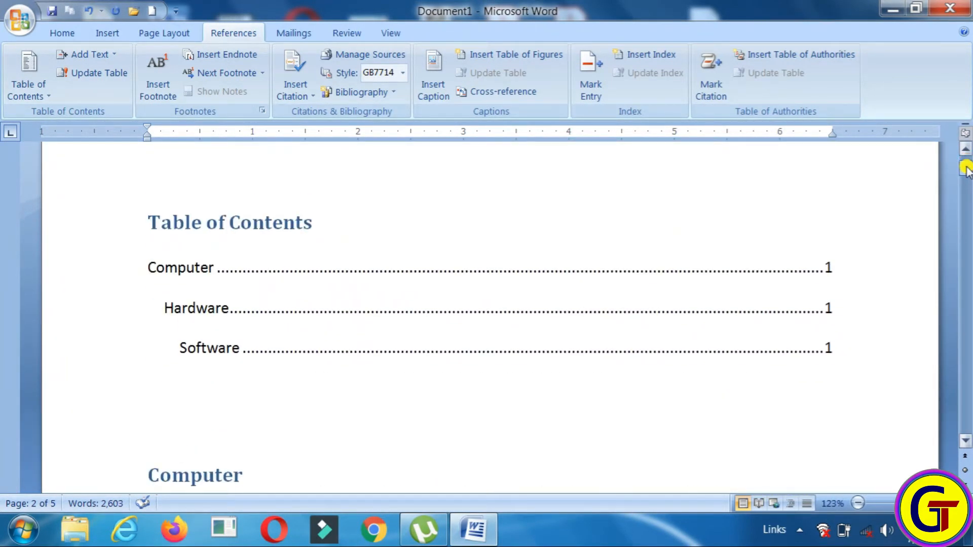
{"action": "left_click", "coordinate": [414, 355]}
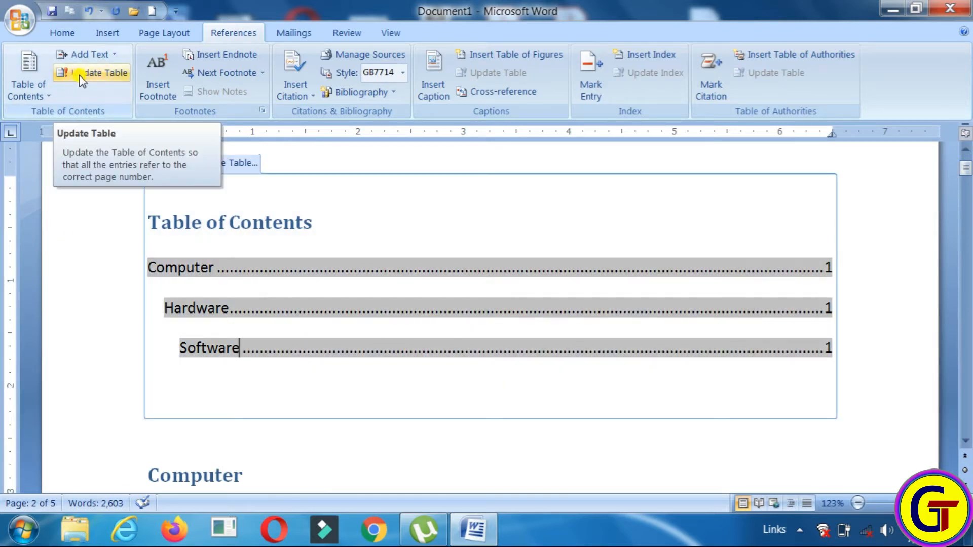
{"action": "left_click", "coordinate": [119, 77]}
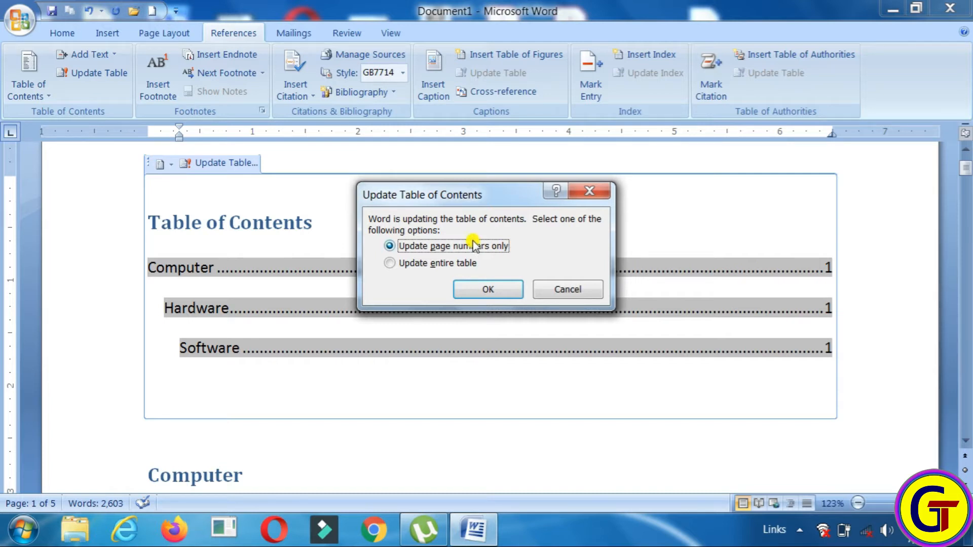
{"action": "left_click", "coordinate": [390, 264]}
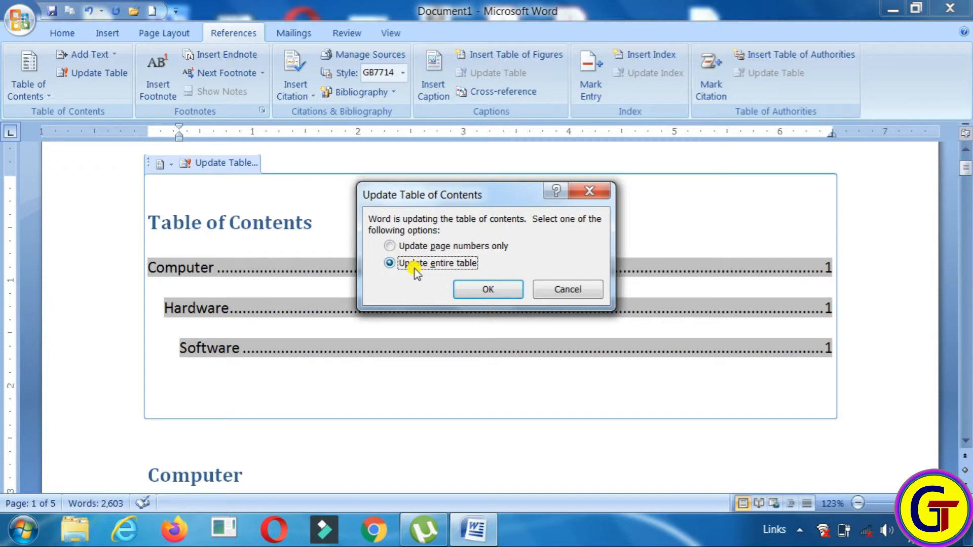
{"action": "left_click", "coordinate": [489, 290]}
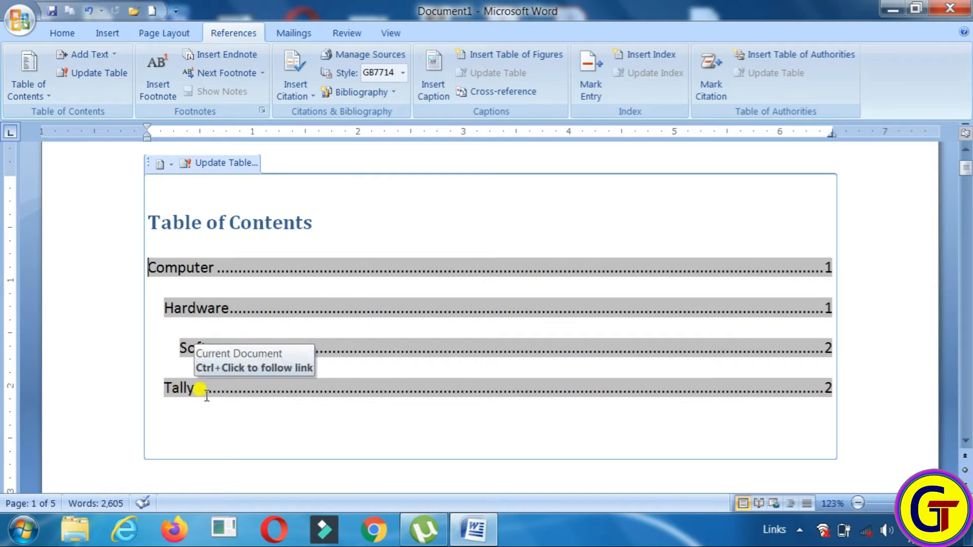
{"action": "left_click", "coordinate": [227, 432]}
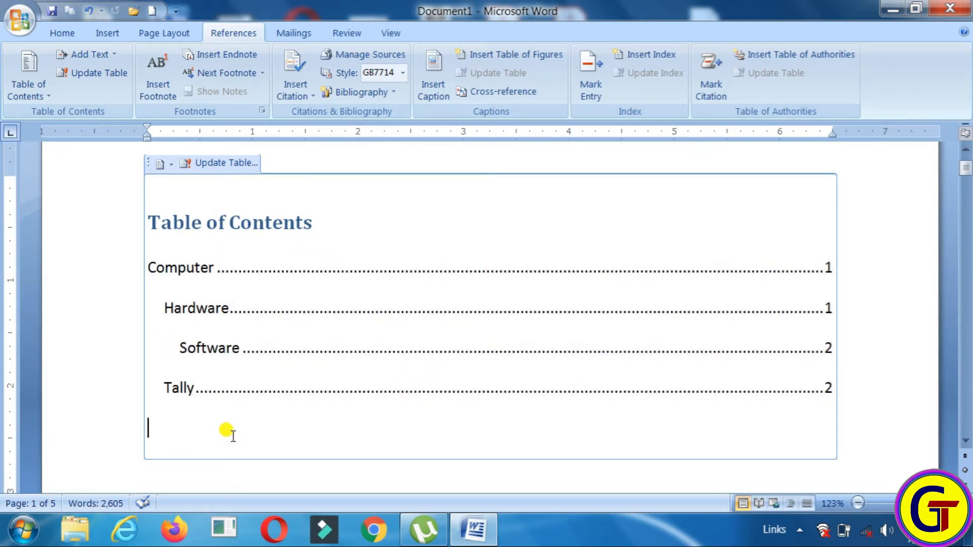
{"action": "left_click", "coordinate": [165, 310]}
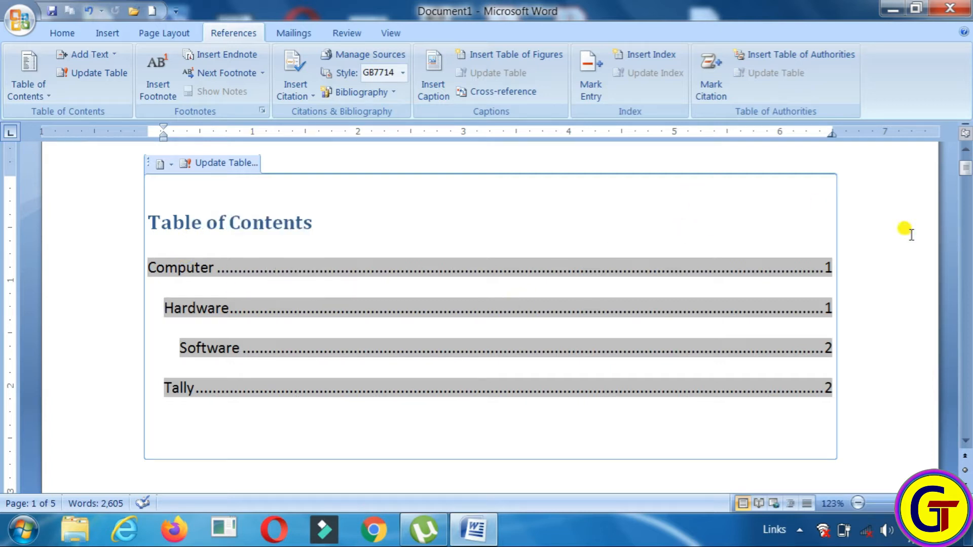
{"action": "left_click", "coordinate": [890, 231]}
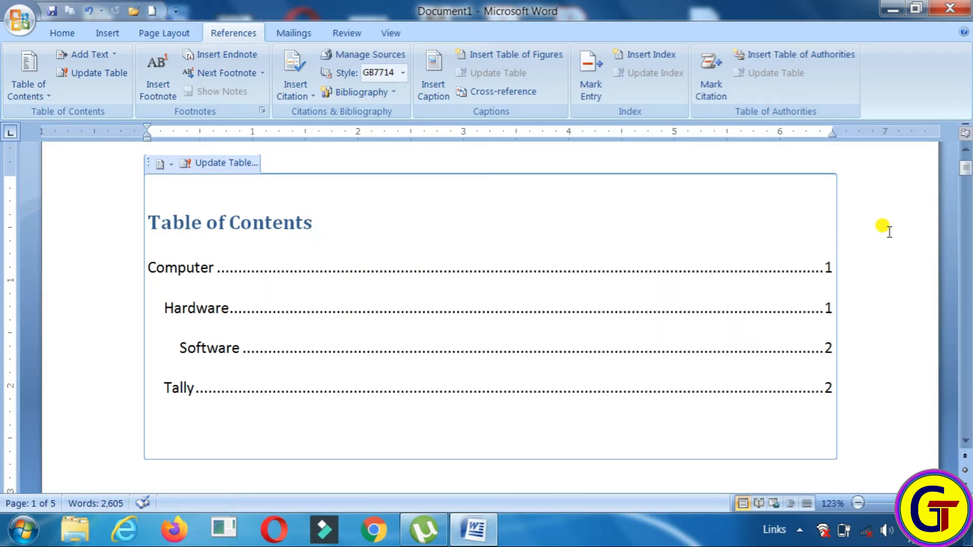
{"action": "mouse_move", "coordinate": [966, 172]}
{"action": "left_mouse_down"}
{"action": "mouse_move", "coordinate": [966, 201]}
{"action": "mouse_move", "coordinate": [966, 163]}
{"action": "left_mouse_up"}
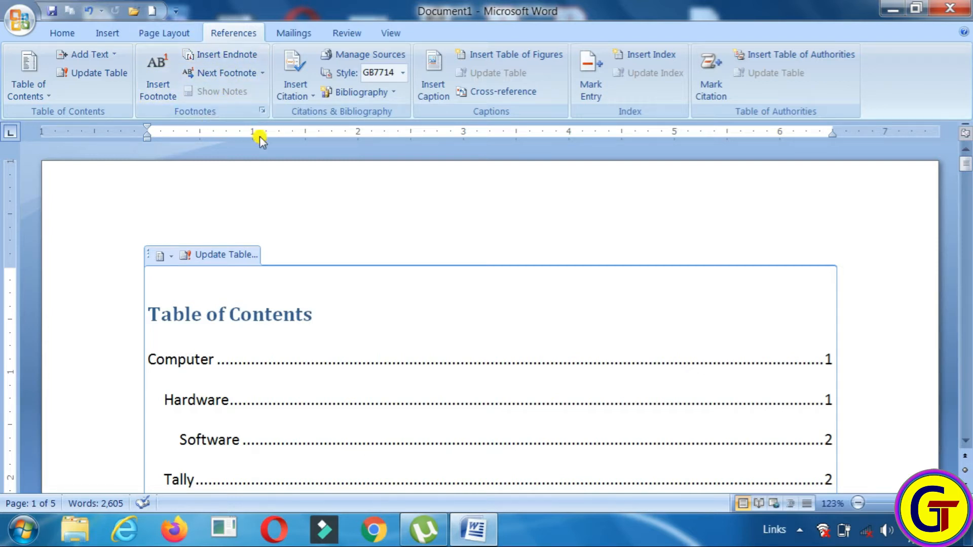
After 'template.' on page 2, add a new line reading 'Buy 1 T-Shirt and get 1 free'
{"action": "left_click_drag", "start_coordinate": [967, 168], "coordinate": [966, 262]}
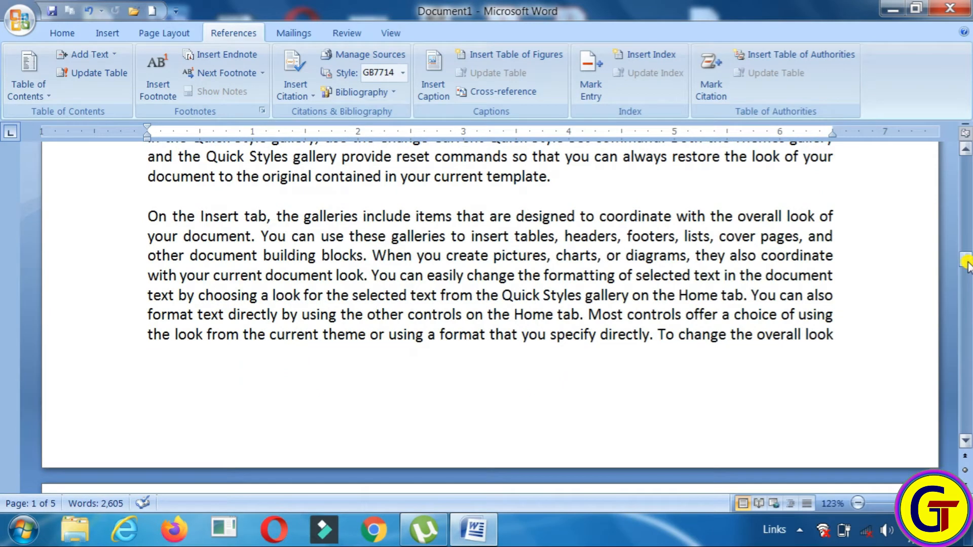
{"action": "left_click", "coordinate": [567, 184]}
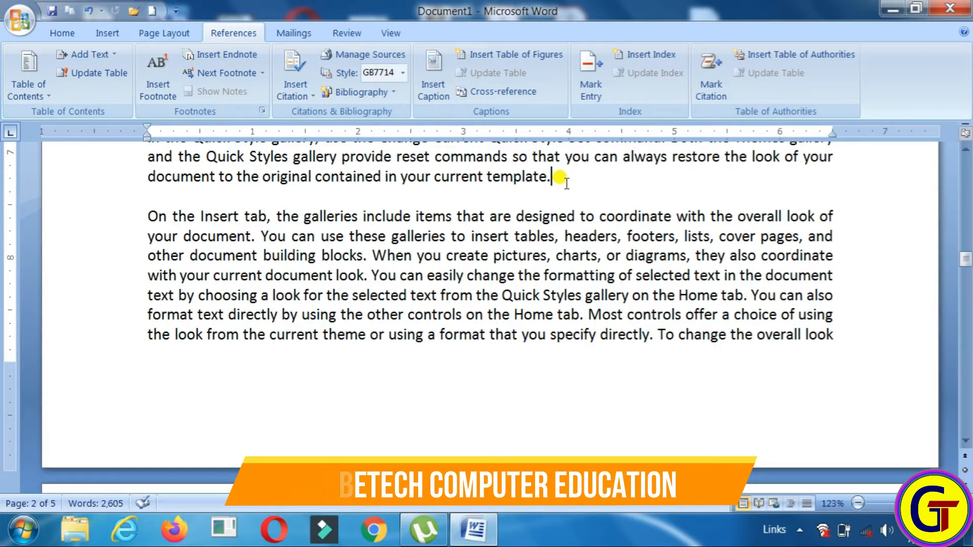
{"action": "key", "text": "Return"}
{"action": "key", "text": "Return"}
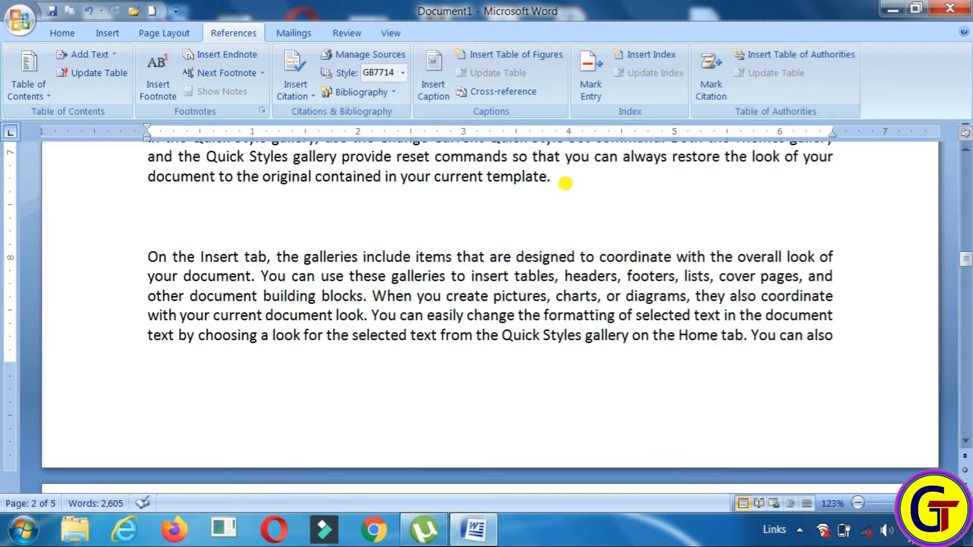
{"action": "type", "text": "Buy 1"}
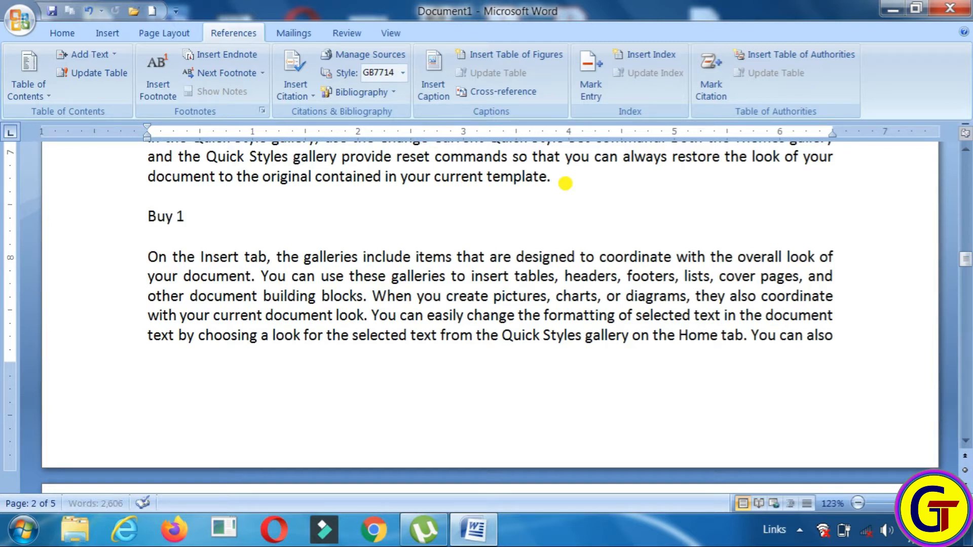
{"action": "type", "text": " T-Shirt and"}
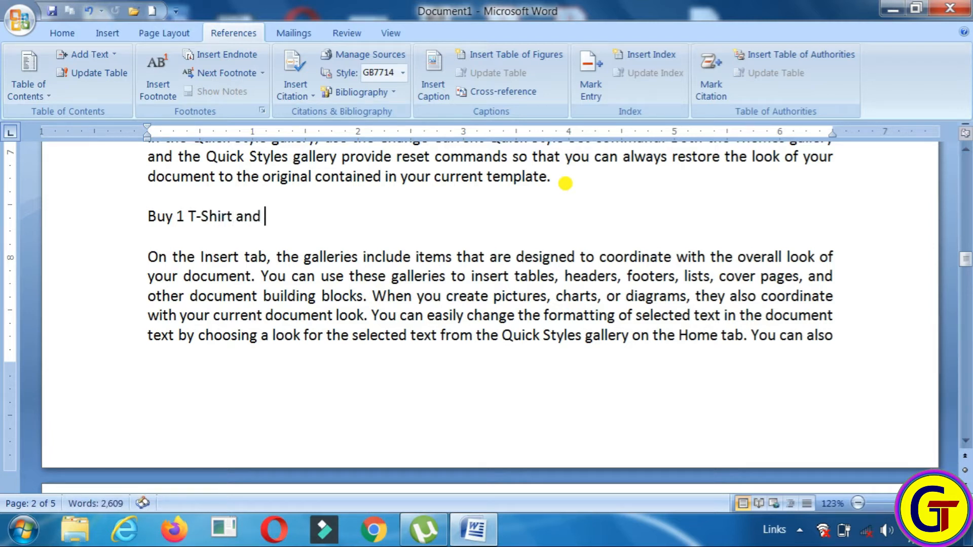
{"action": "type", "text": " get 2"}
{"action": "key", "text": "BackSpace"}
{"action": "type", "text": "1 f"}
{"action": "type", "text": "ree"}
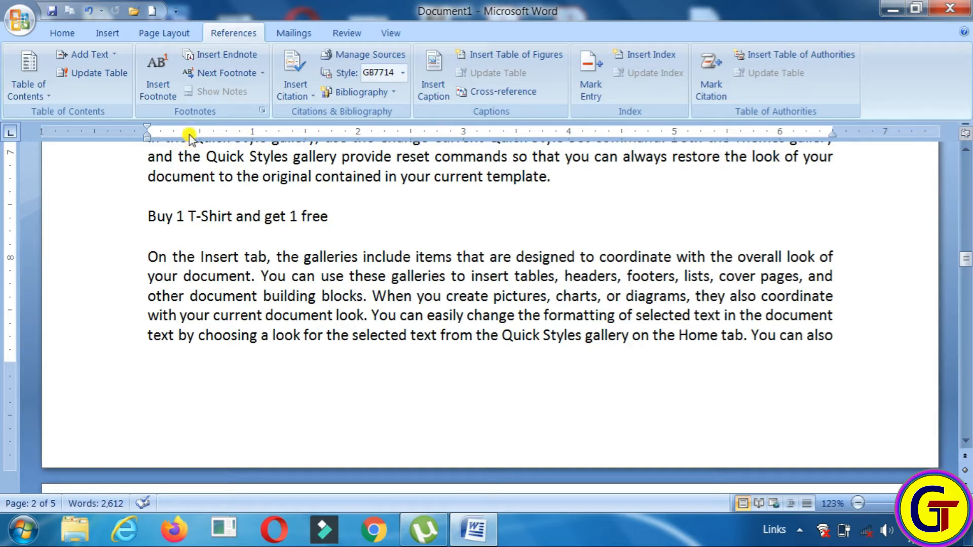
Attach footnote 1 to 'free' with the note text 'Condition apply'
{"action": "left_click", "coordinate": [163, 79]}
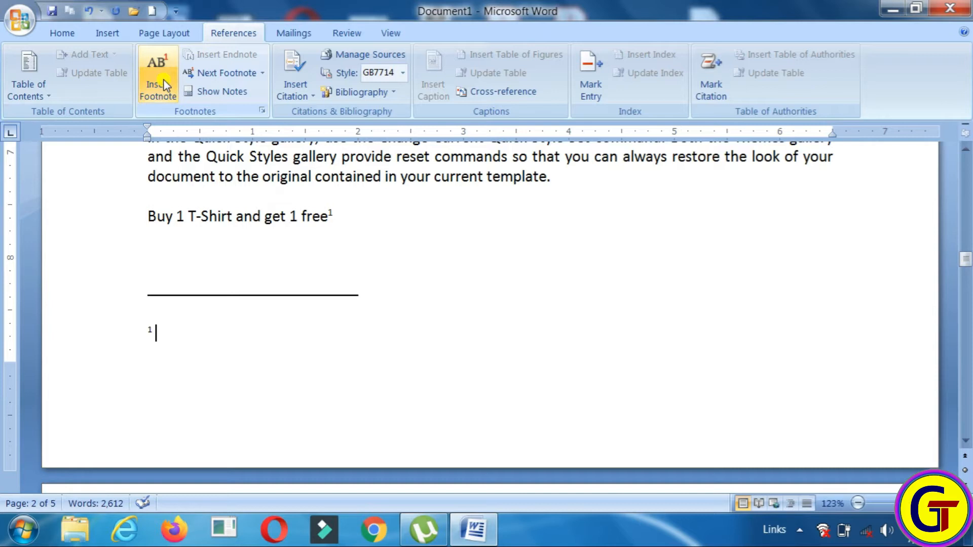
{"action": "mouse_move", "coordinate": [332, 214]}
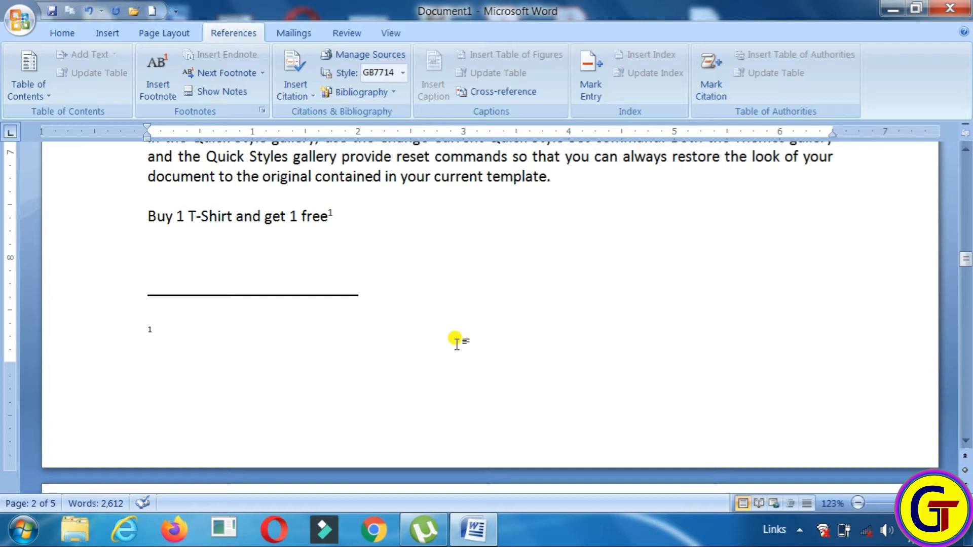
{"action": "type", "text": "Cond"}
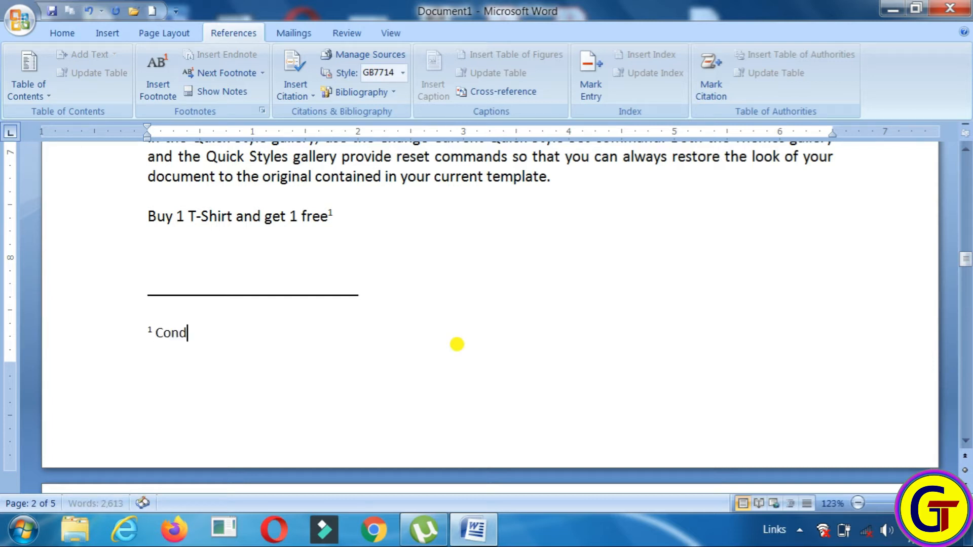
{"action": "type", "text": "ition apply"}
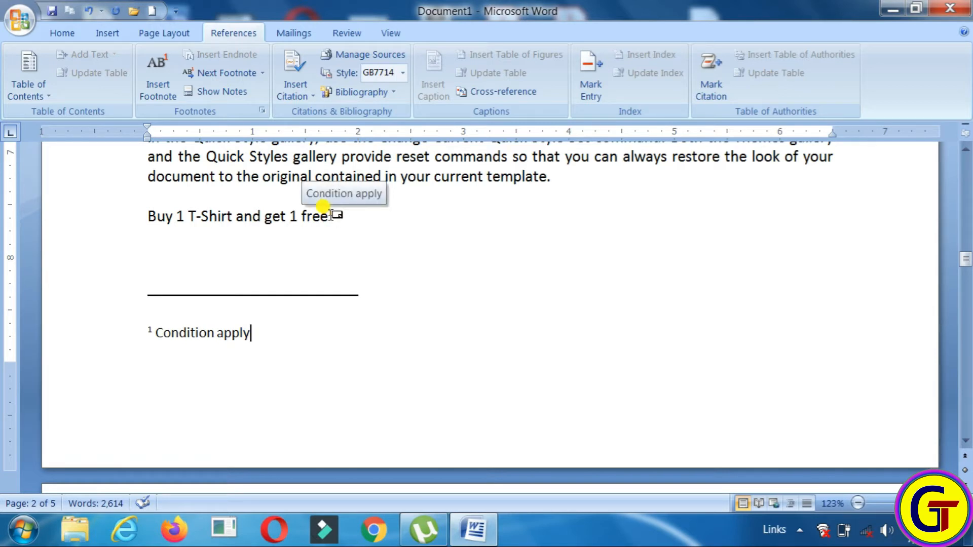
{"action": "left_click_drag", "start_coordinate": [965, 261], "coordinate": [967, 283]}
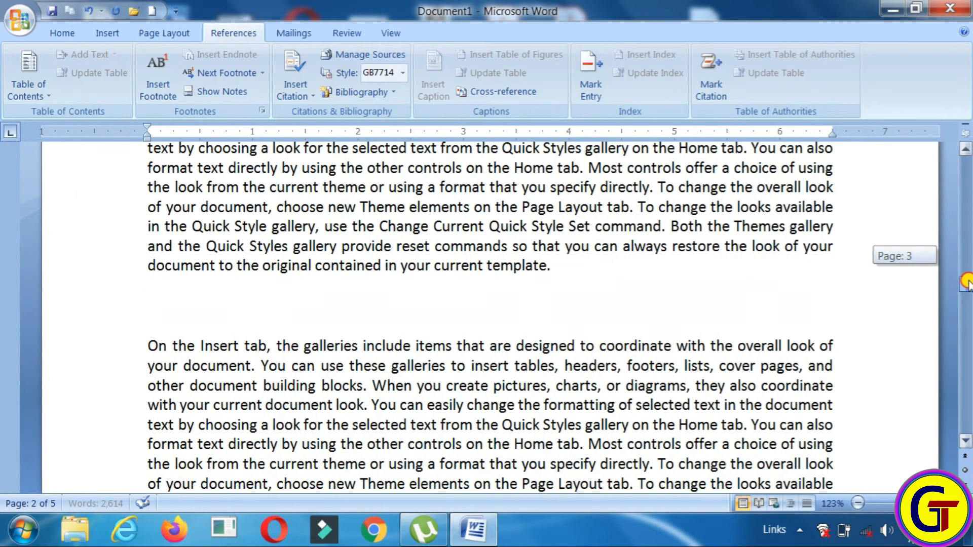
After 'template.' on page 3, add the line 'Buy 1 Mobile and get 8 GB Memory card free'
{"action": "left_click", "coordinate": [575, 270]}
{"action": "key", "text": "Return"}
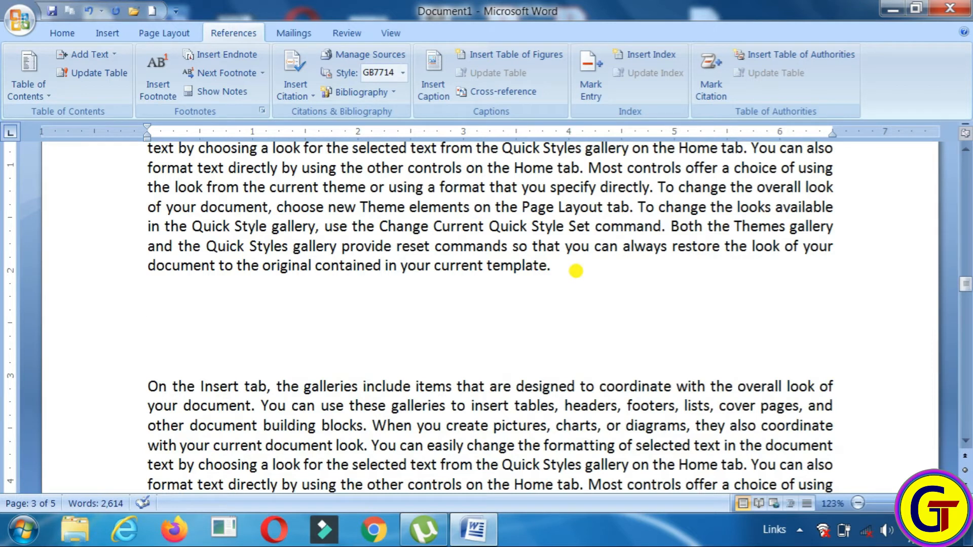
{"action": "type", "text": "Buy 1 Mobile"}
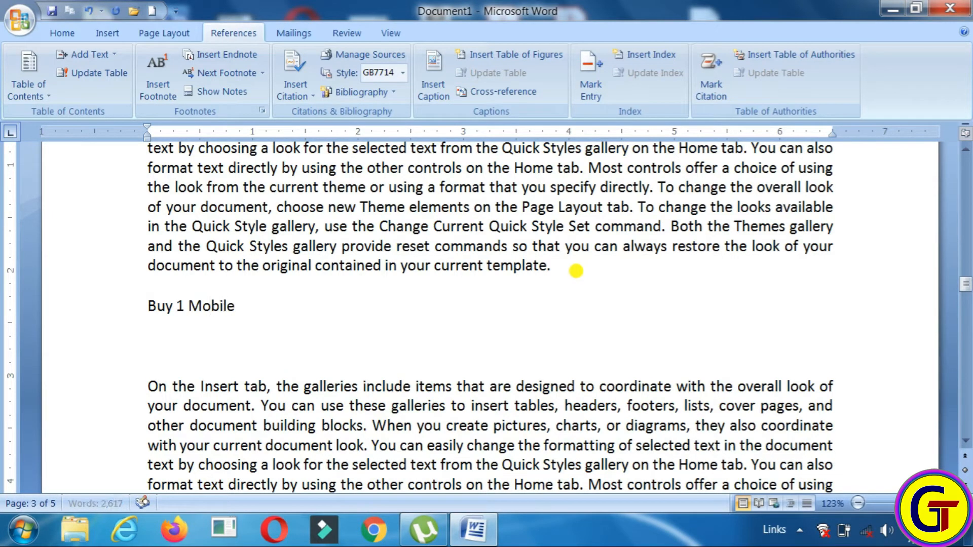
{"action": "type", "text": " and get"}
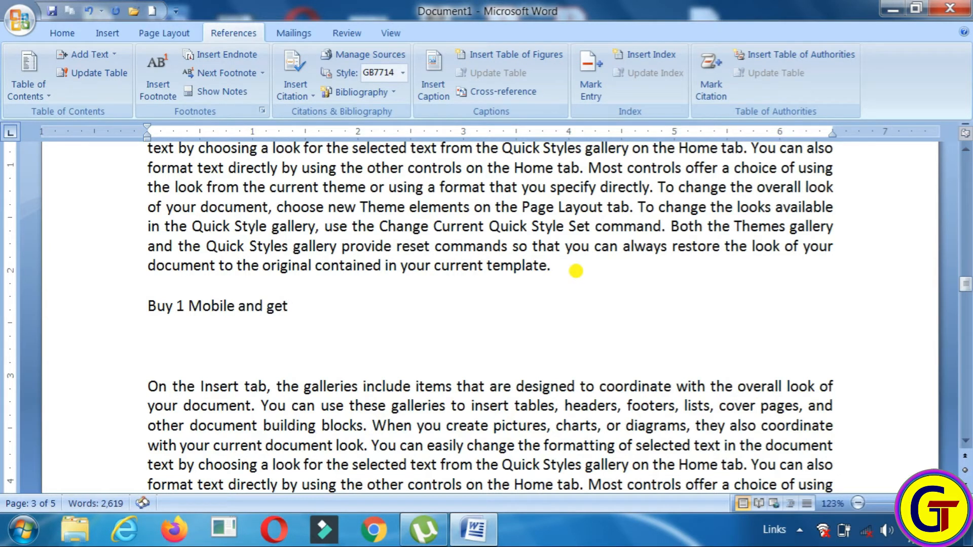
{"action": "type", "text": " 8 GB "}
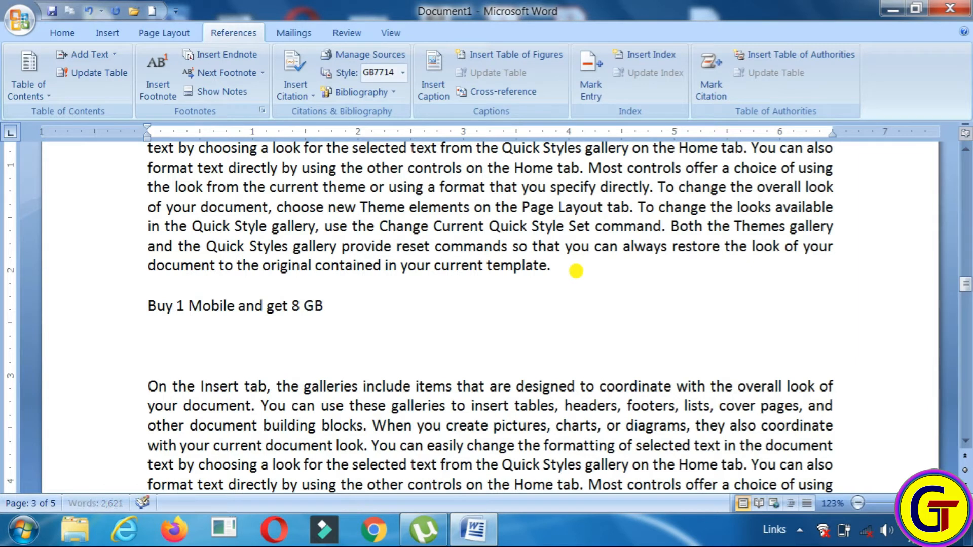
{"action": "type", "text": "Memo"}
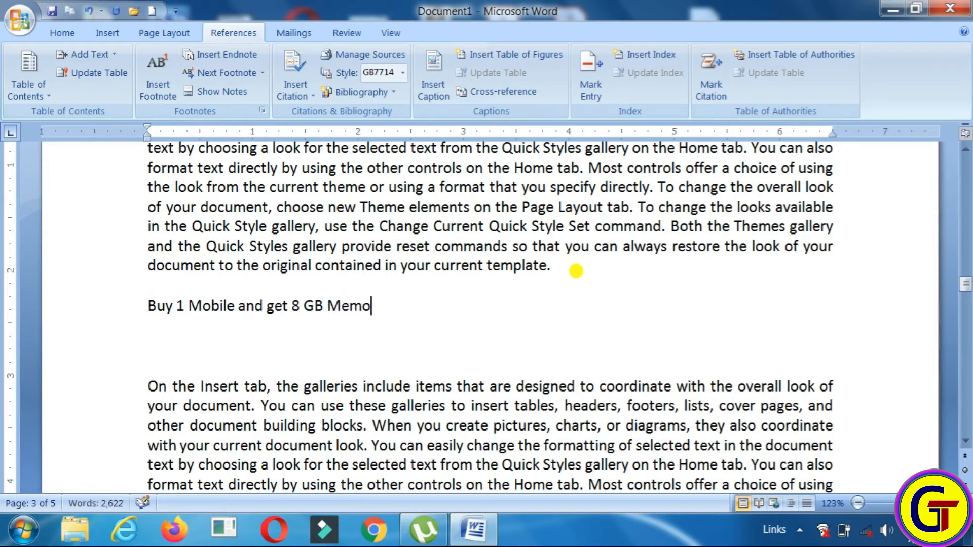
{"action": "type", "text": "ry card"}
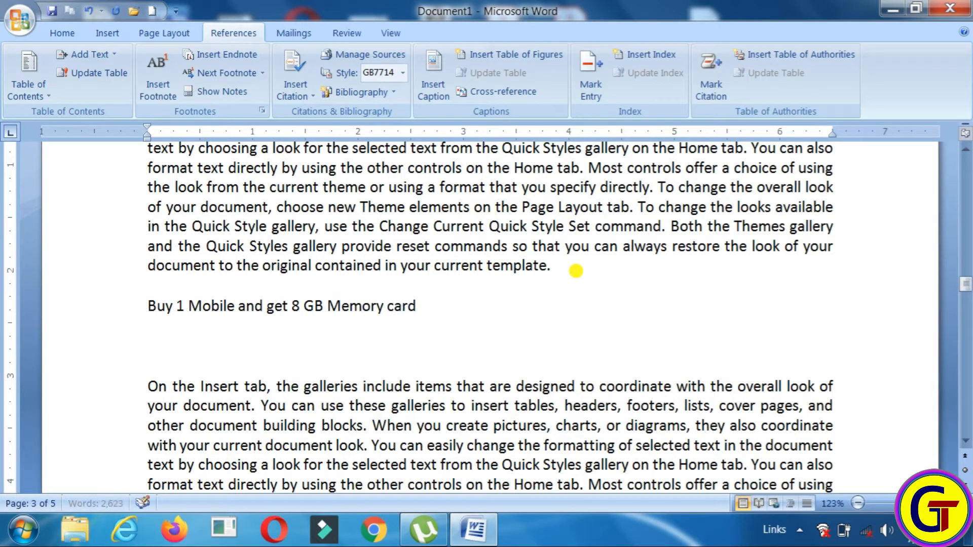
{"action": "type", "text": " free"}
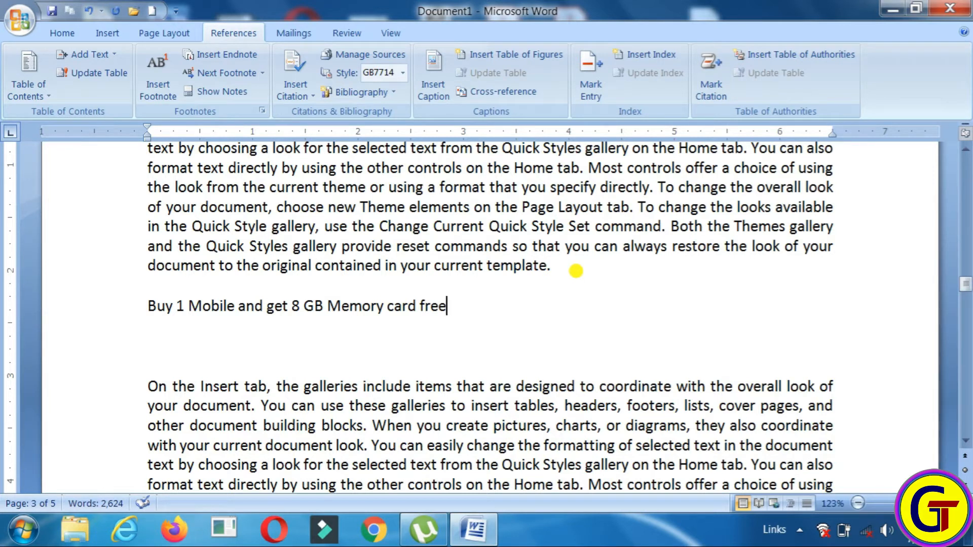
Insert footnote 2 after 'free' on the Memory card line, leaving its note empty
{"action": "left_click", "coordinate": [168, 86]}
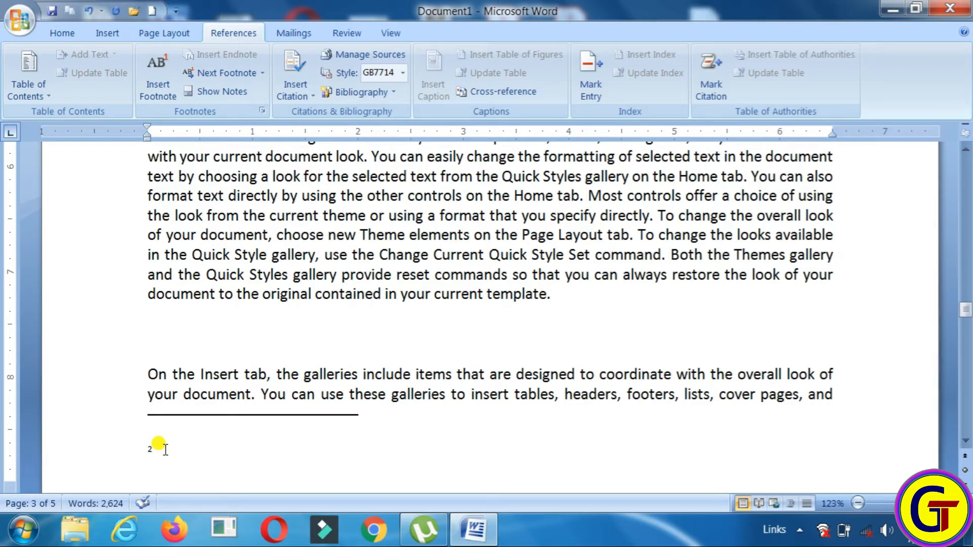
{"action": "left_click_drag", "start_coordinate": [966, 311], "coordinate": [966, 313]}
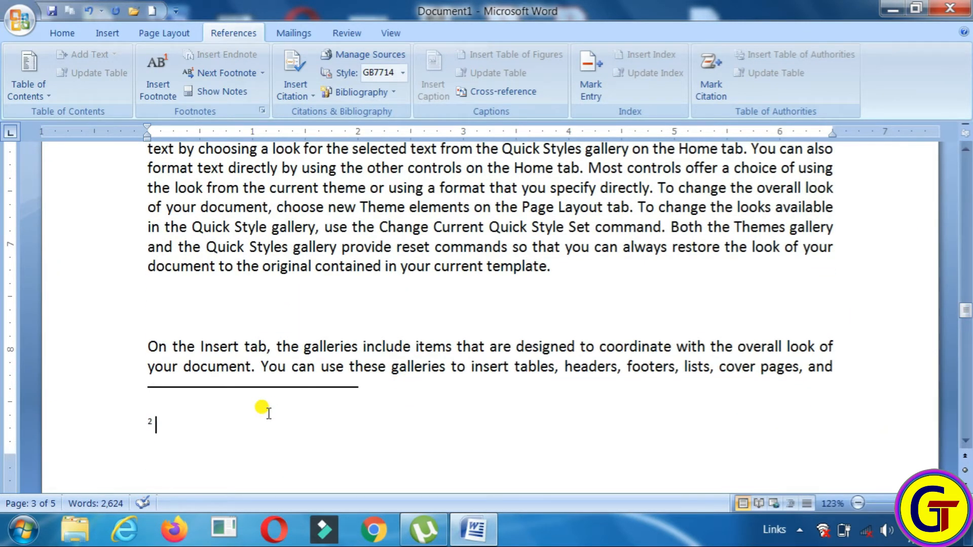
{"action": "scroll", "coordinate": [268, 413], "scroll_direction": "up", "scroll_amount": 3}
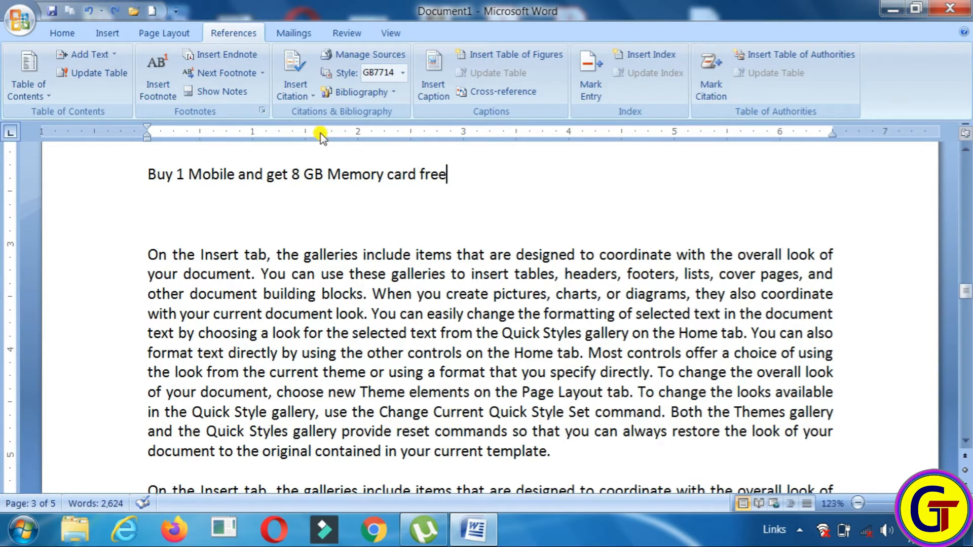
Switch footnote numbering to *, †, ‡, § symbols and insert a † footnote after the Memory card offer line
{"action": "left_click", "coordinate": [261, 111]}
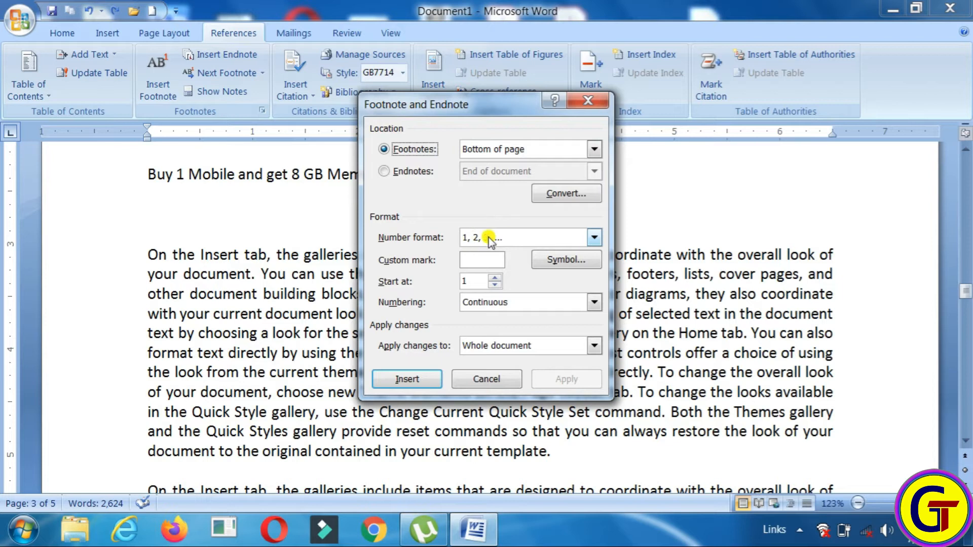
{"action": "left_click", "coordinate": [595, 237]}
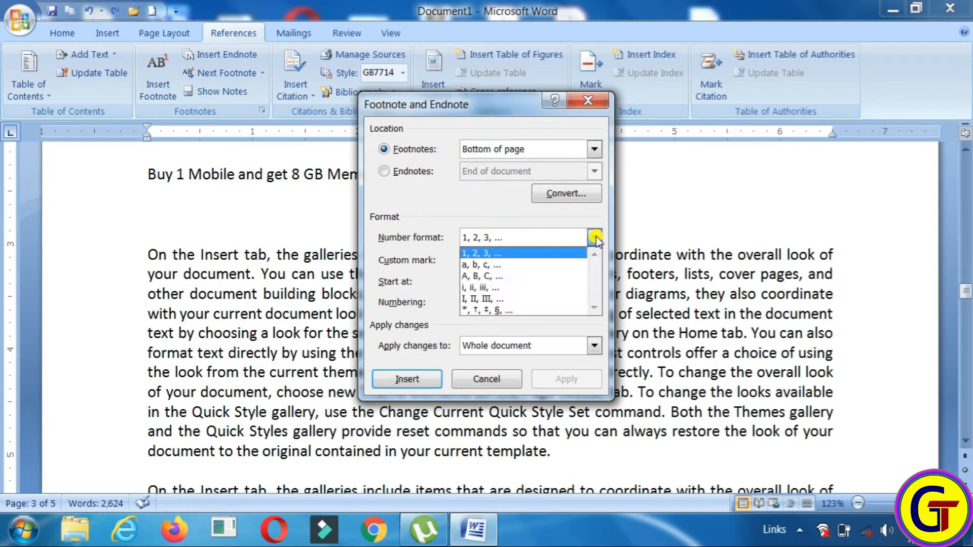
{"action": "left_click", "coordinate": [465, 311]}
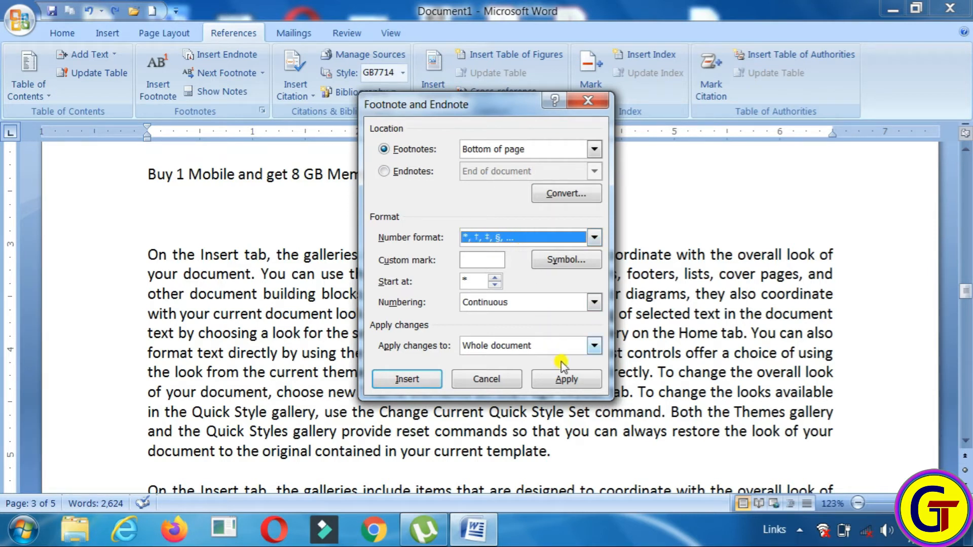
{"action": "left_click", "coordinate": [565, 378]}
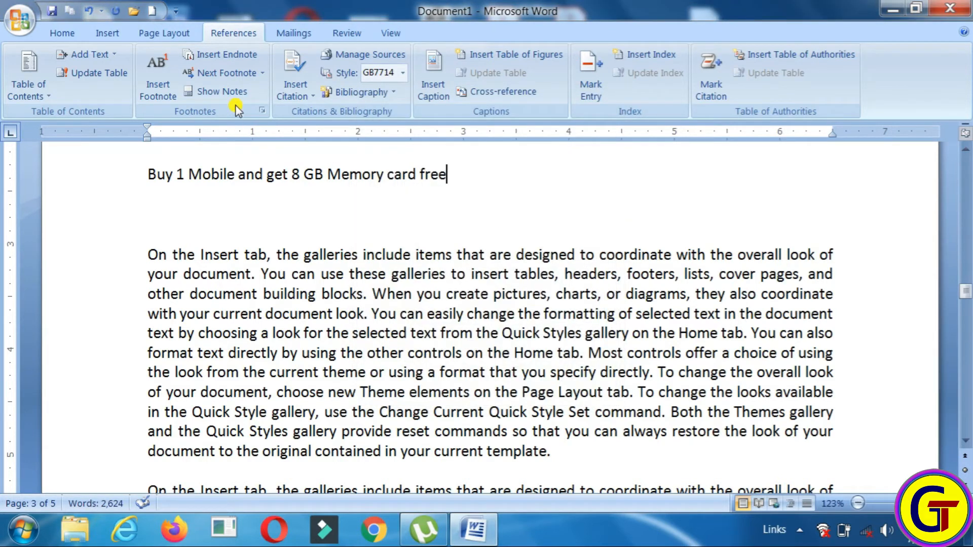
{"action": "left_click", "coordinate": [262, 110]}
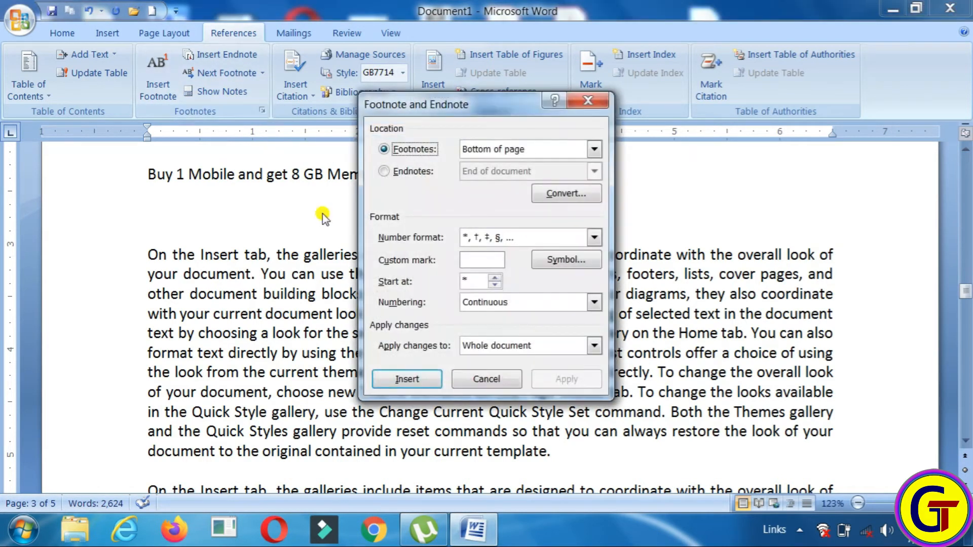
{"action": "left_click", "coordinate": [407, 379]}
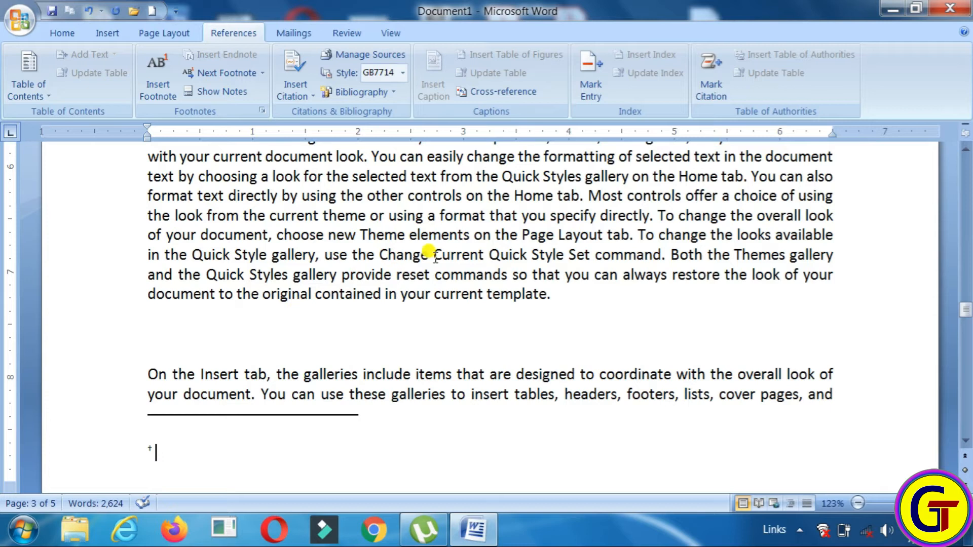
Enter 'Limited Stock' as the † footnote text and scroll back up to the offer line
{"action": "left_click_drag", "start_coordinate": [964, 310], "coordinate": [964, 286]}
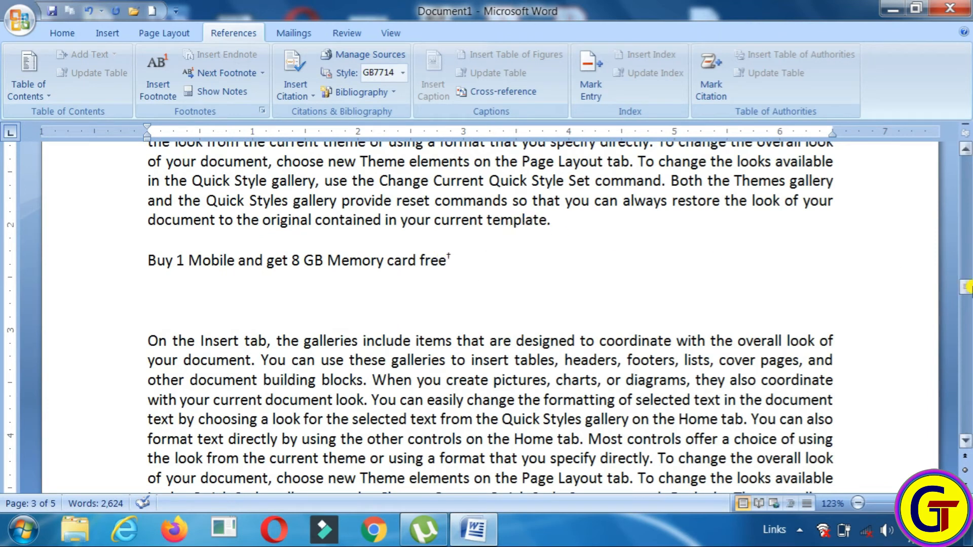
{"action": "left_click_drag", "start_coordinate": [966, 286], "coordinate": [965, 312]}
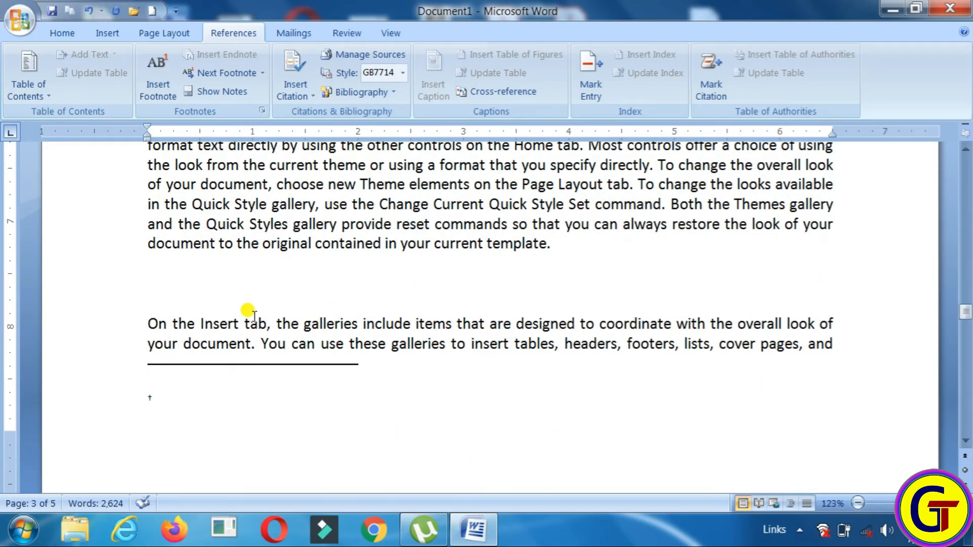
{"action": "type", "text": "Limited S"}
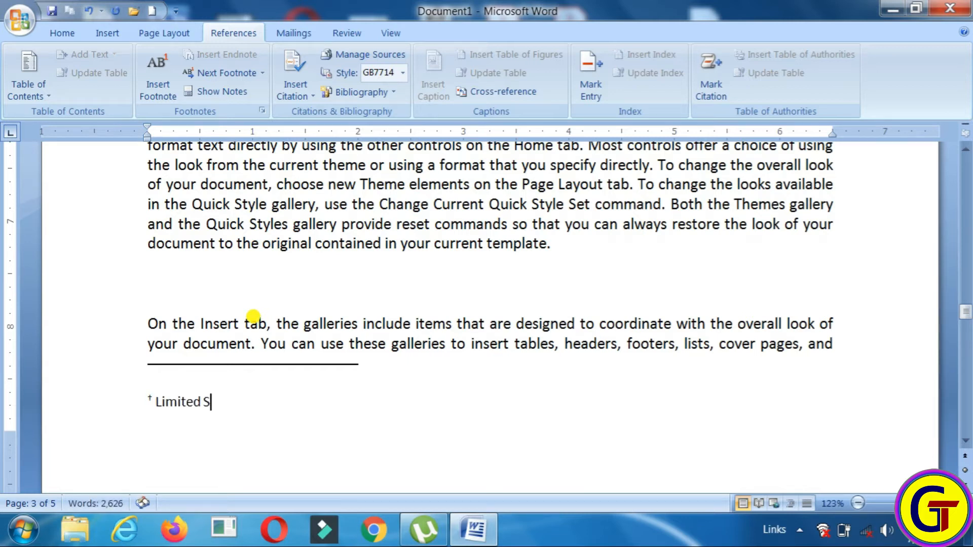
{"action": "type", "text": "tock"}
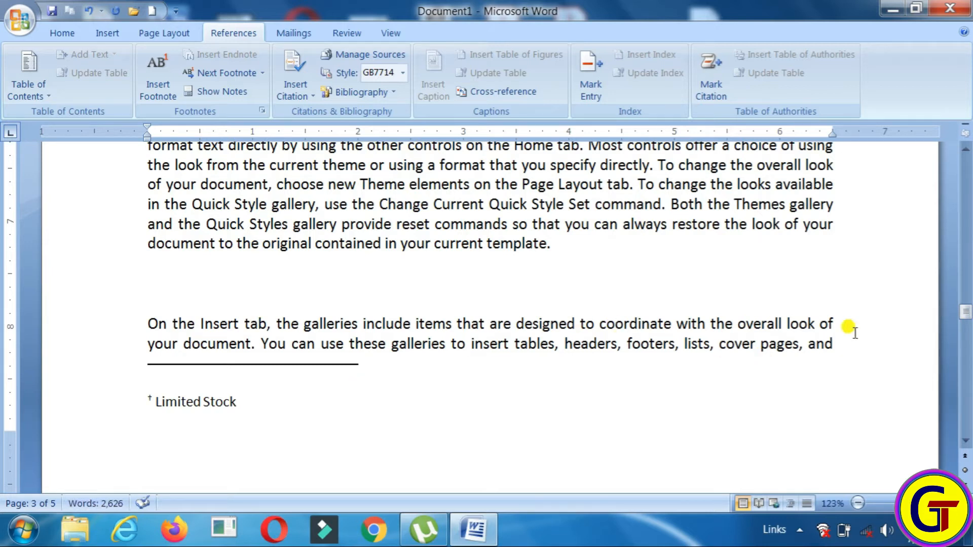
{"action": "left_click_drag", "start_coordinate": [966, 311], "coordinate": [966, 284]}
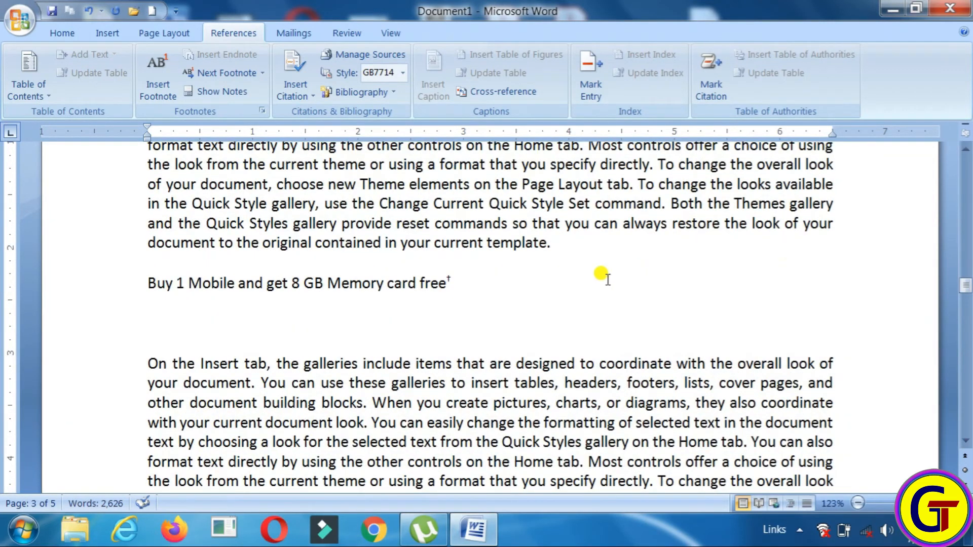
{"action": "mouse_move", "coordinate": [448, 276]}
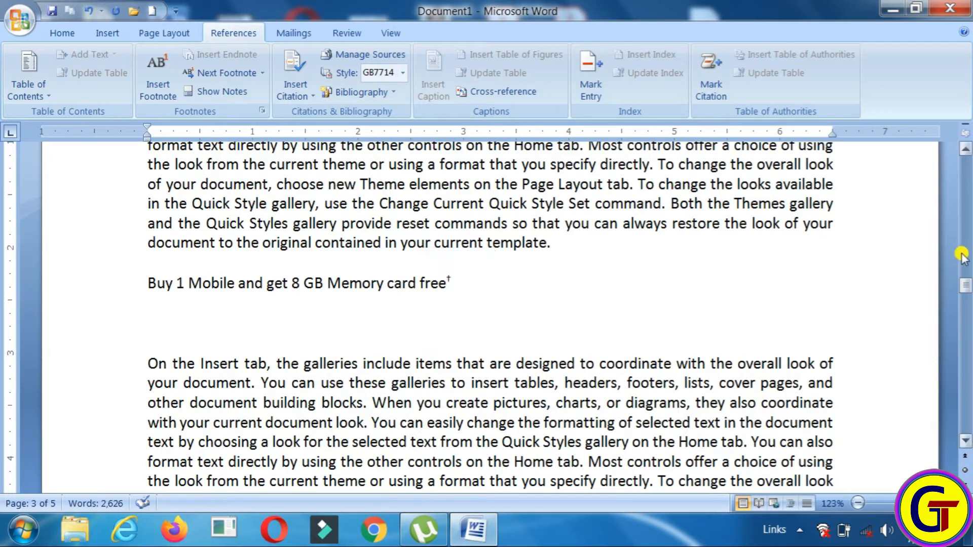
{"action": "left_click_drag", "start_coordinate": [965, 283], "coordinate": [966, 256]}
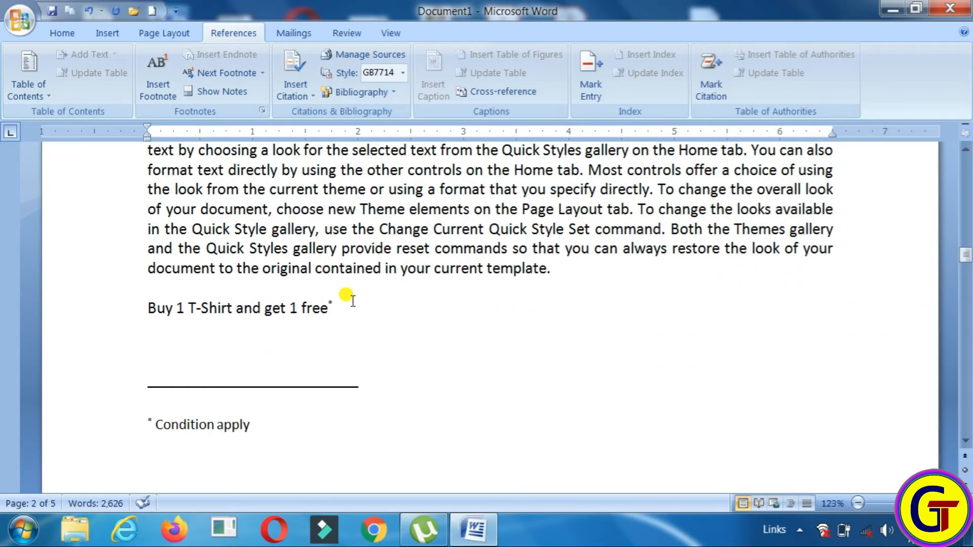
{"action": "mouse_move", "coordinate": [330, 302]}
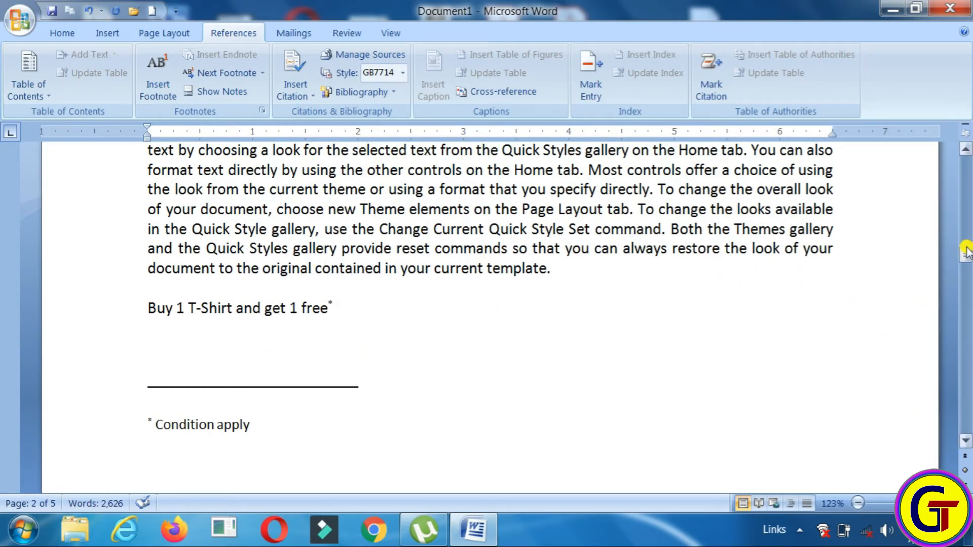
{"action": "left_click_drag", "start_coordinate": [966, 254], "coordinate": [965, 249]}
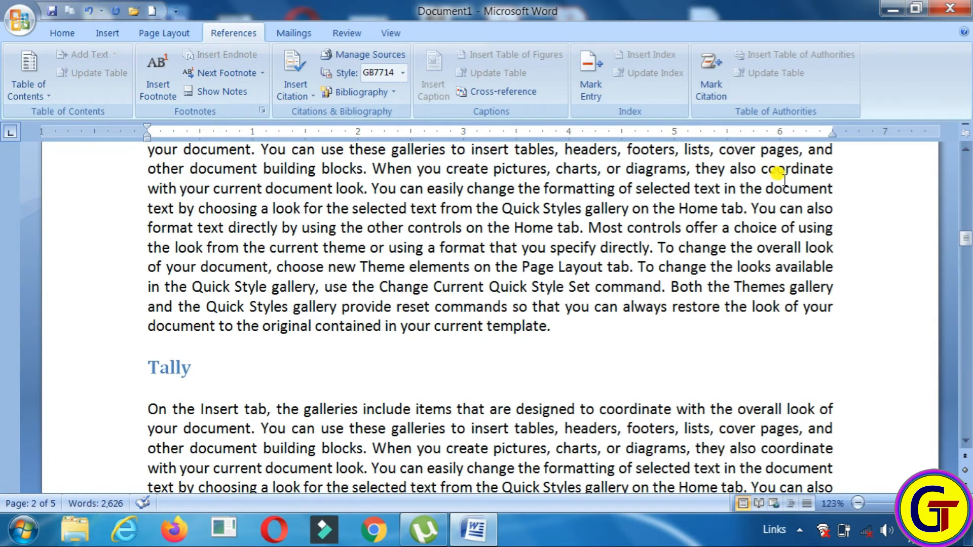
{"action": "left_click_drag", "start_coordinate": [966, 243], "coordinate": [966, 287]}
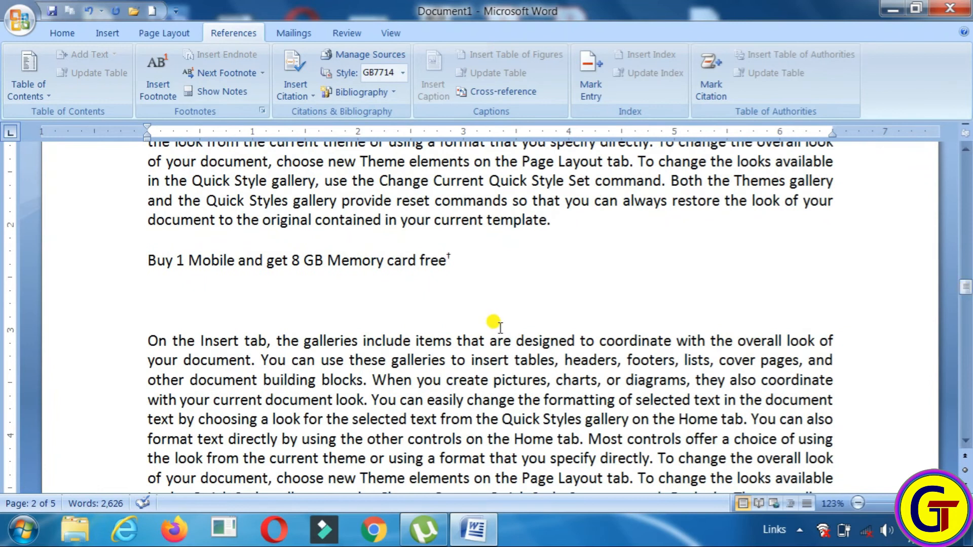
{"action": "left_click", "coordinate": [150, 312]}
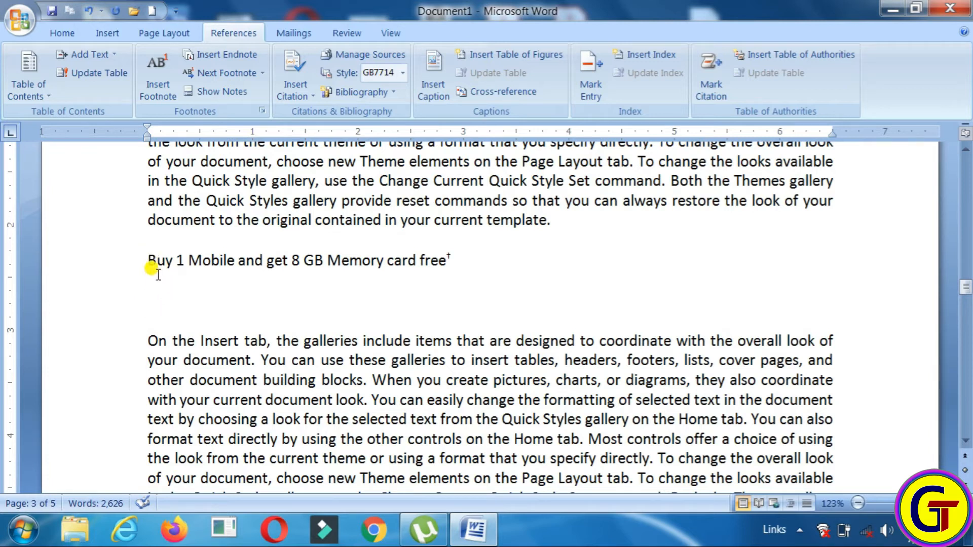
Paste a copy of the Mobile offer line on the blank line below and change 'Mobile' to 'Computer'
{"action": "left_click_drag", "start_coordinate": [147, 260], "coordinate": [431, 266]}
{"action": "key", "text": "ctrl+c"}
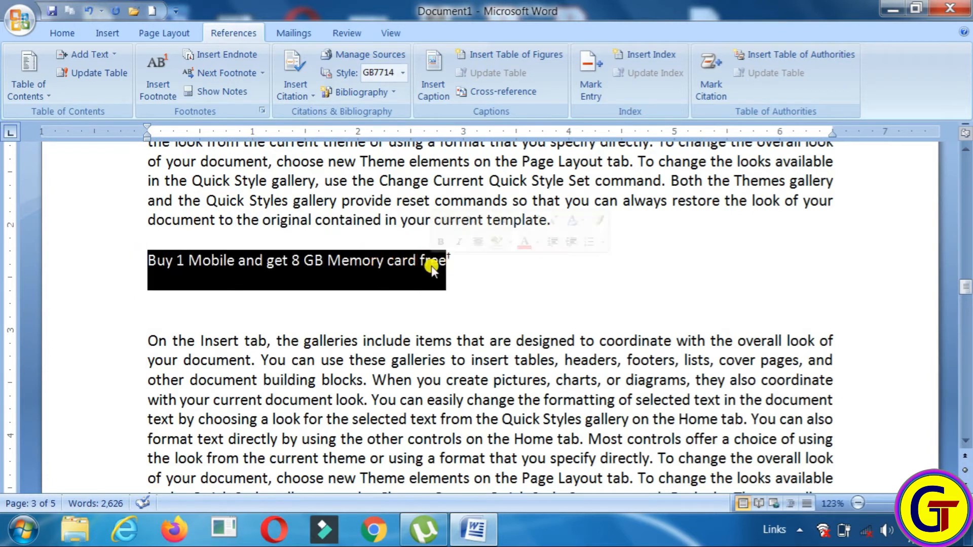
{"action": "left_click", "coordinate": [148, 301]}
{"action": "key", "text": "ctrl+v"}
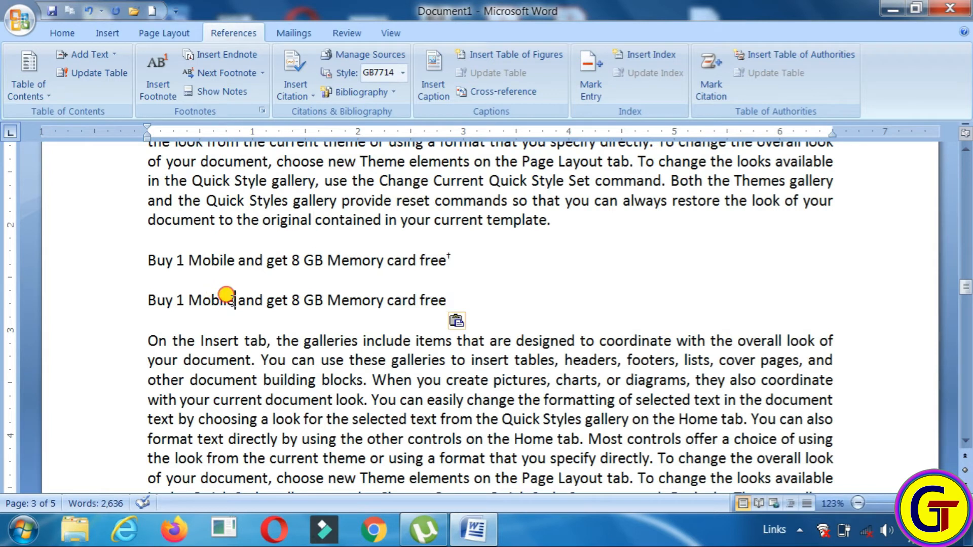
{"action": "left_click_drag", "start_coordinate": [234, 301], "coordinate": [191, 302]}
{"action": "type", "text": "Fa"}
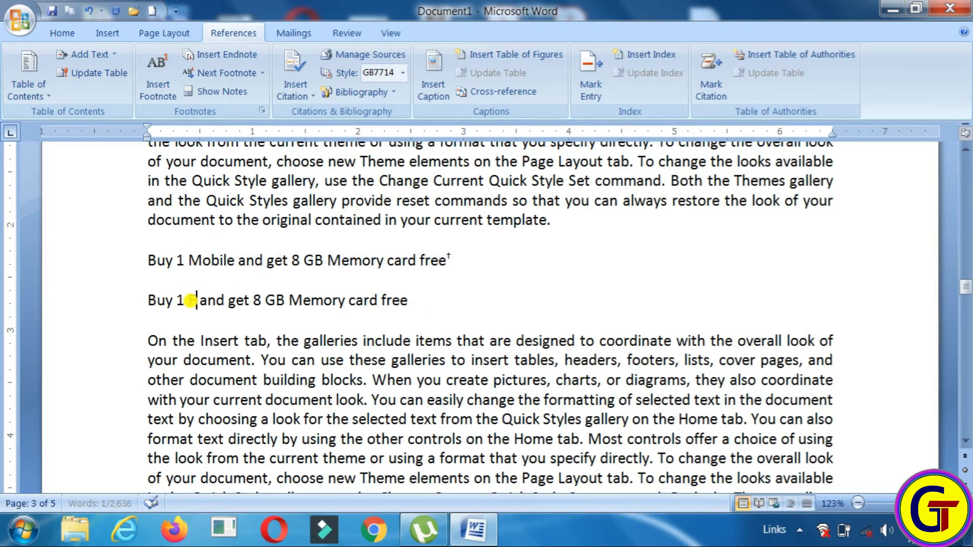
{"action": "type", "text": "n"}
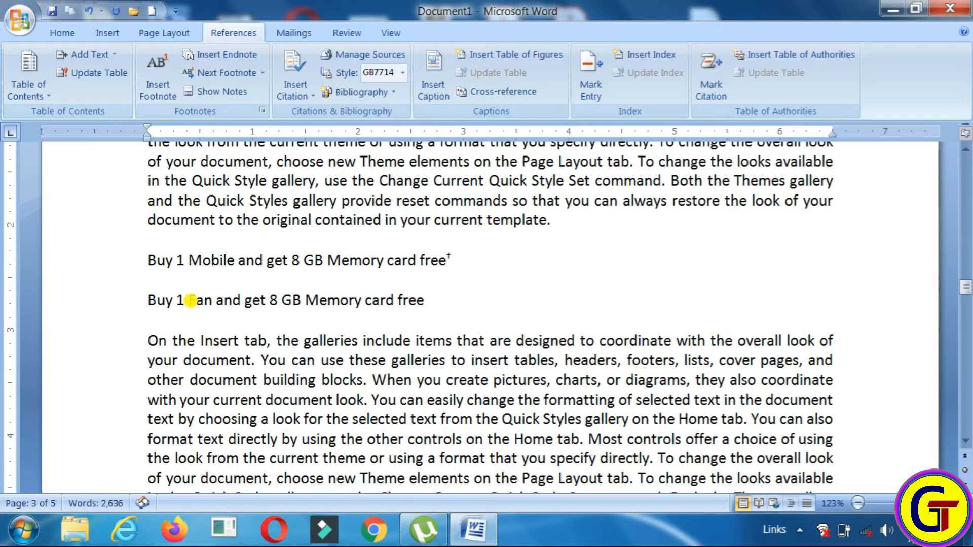
{"action": "key", "text": "BackSpace"}
{"action": "key", "text": "BackSpace"}
{"action": "key", "text": "BackSpace"}
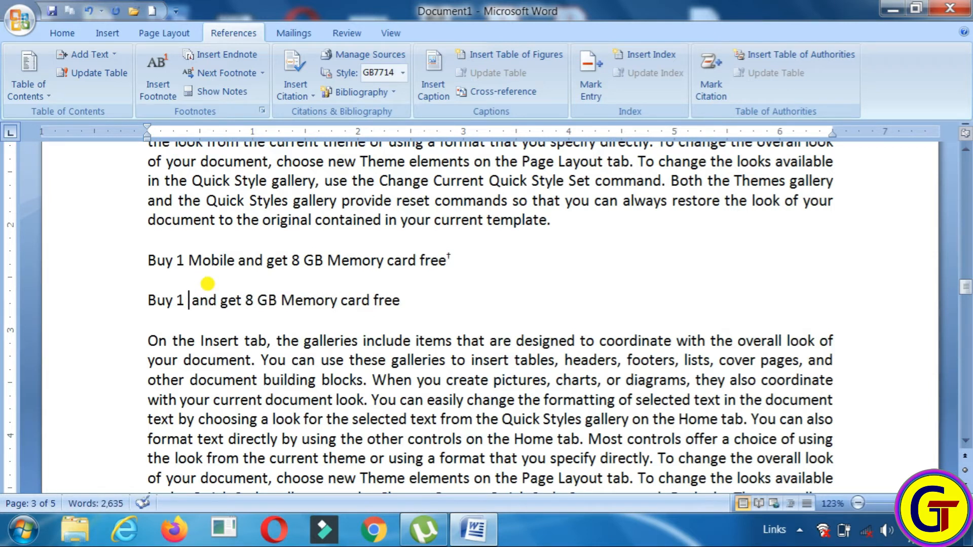
{"action": "type", "text": "Comp"}
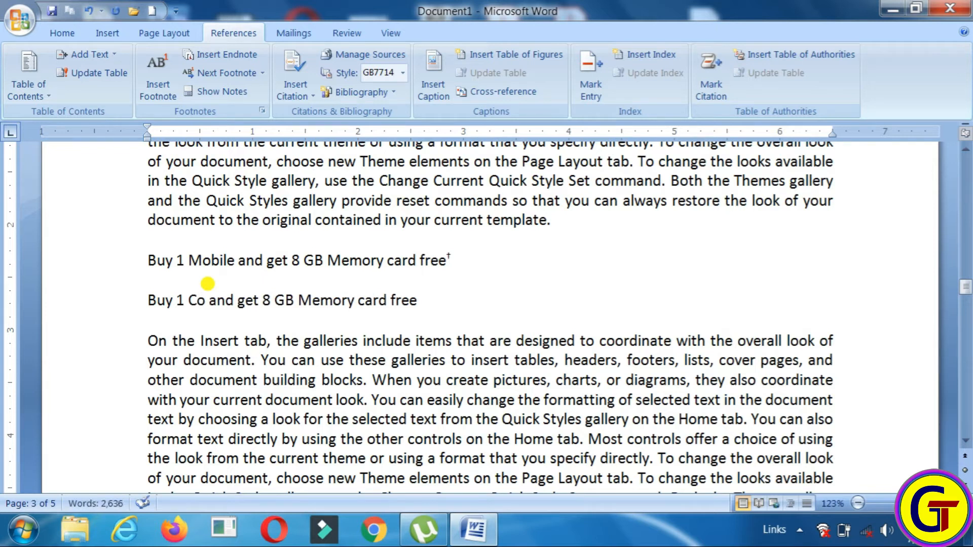
{"action": "type", "text": "uter"}
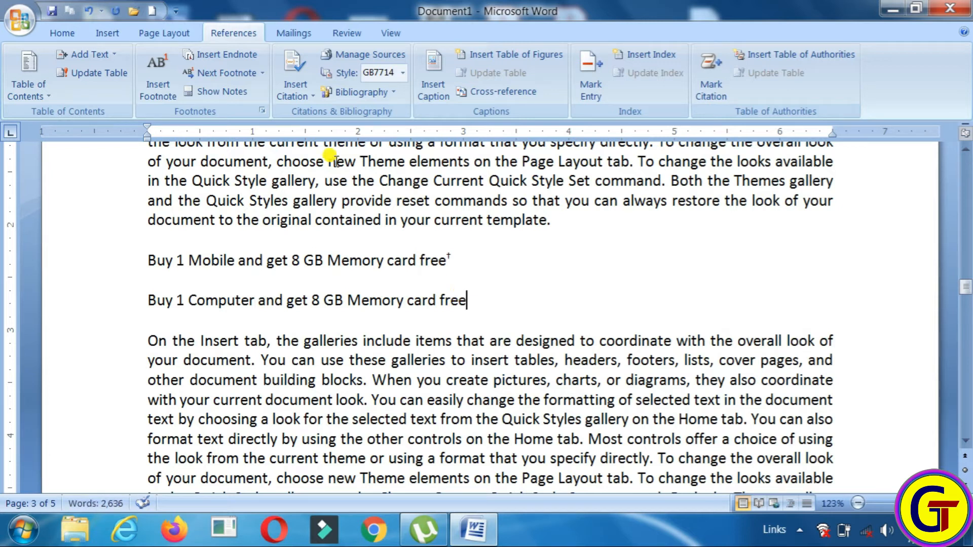
Add endnote i after the Computer offer line reading 'Please contact for this item', then scroll back up
{"action": "left_click", "coordinate": [219, 58]}
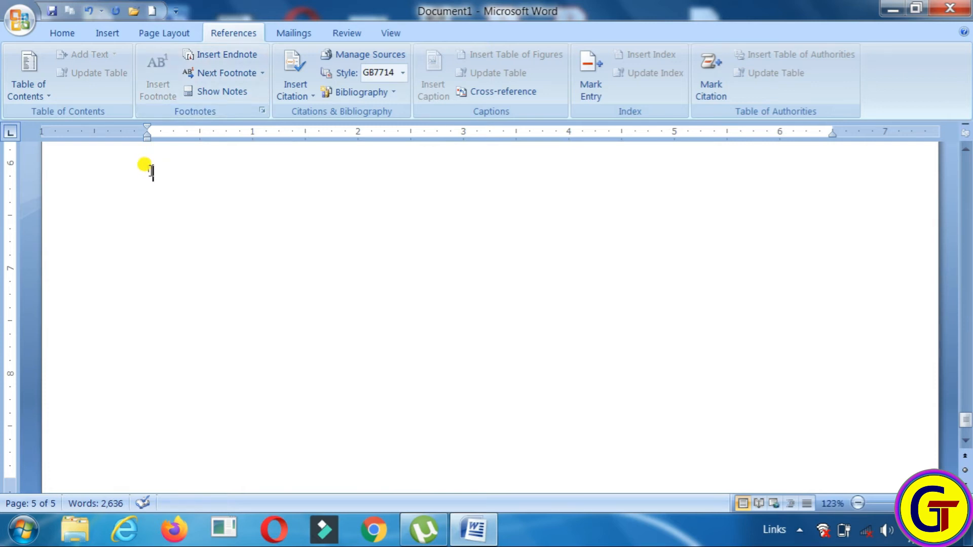
{"action": "left_click_drag", "start_coordinate": [966, 418], "coordinate": [967, 412]}
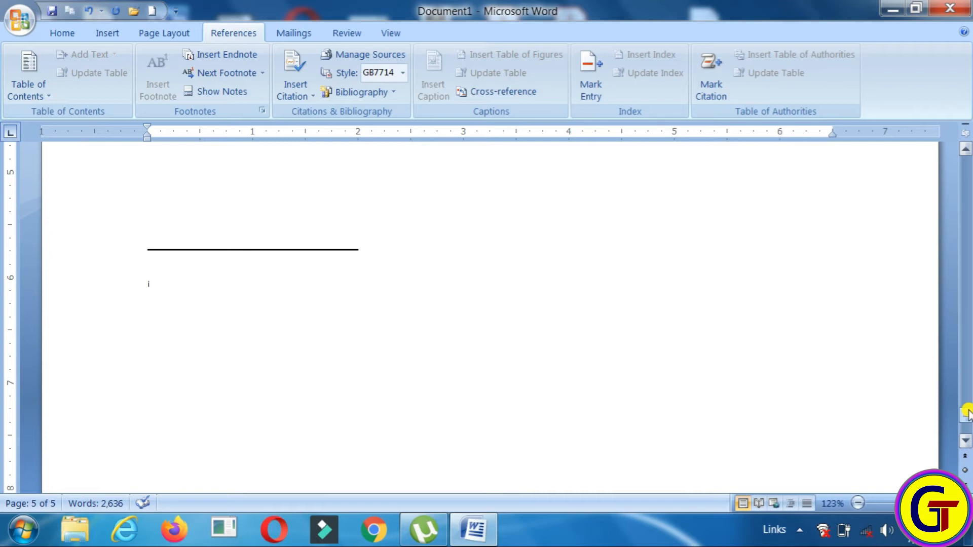
{"action": "type", "text": "Please co"}
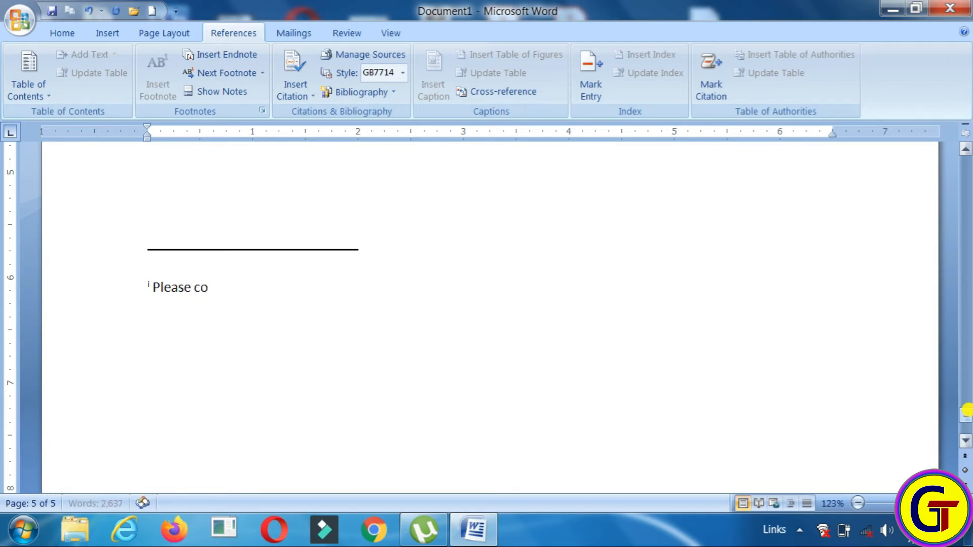
{"action": "type", "text": "ntact for this item"}
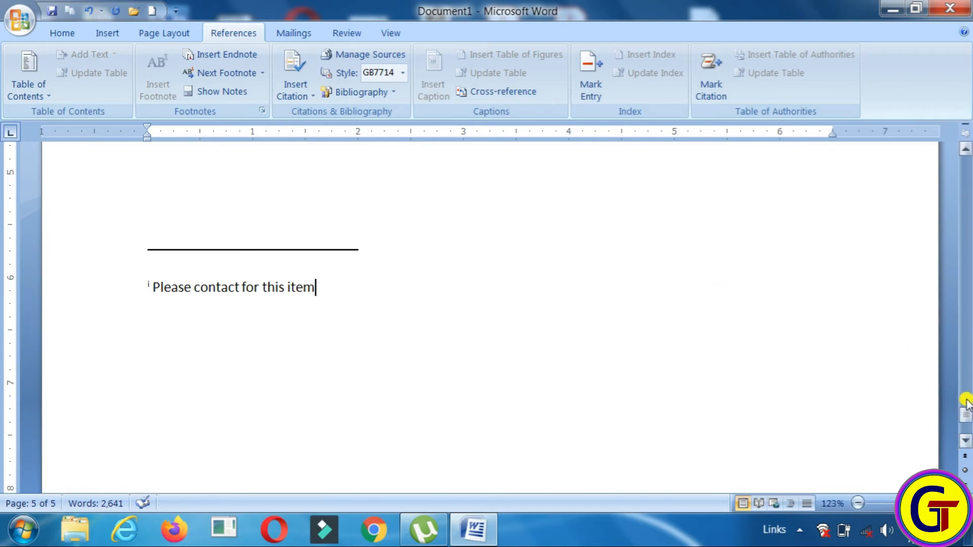
{"action": "left_click_drag", "start_coordinate": [964, 412], "coordinate": [965, 414]}
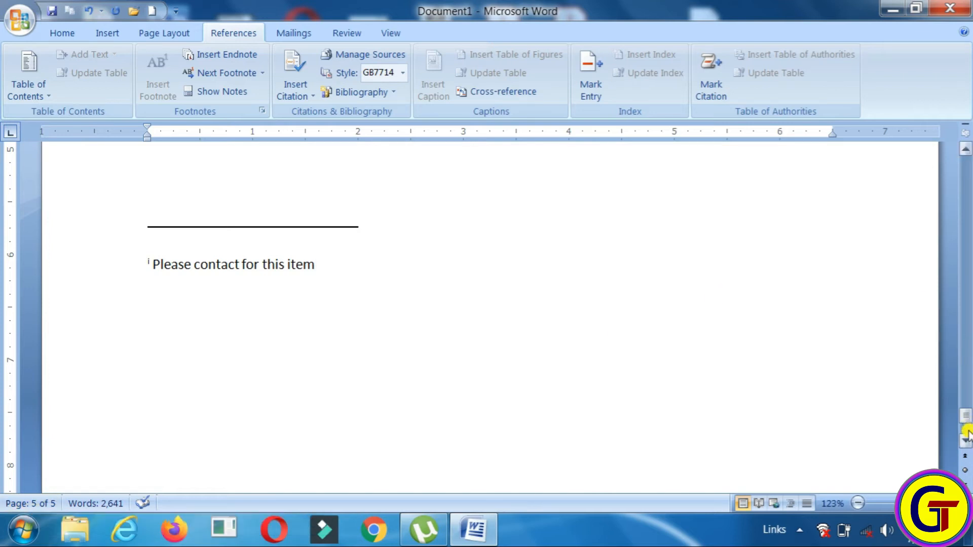
{"action": "left_click_drag", "start_coordinate": [965, 425], "coordinate": [968, 289]}
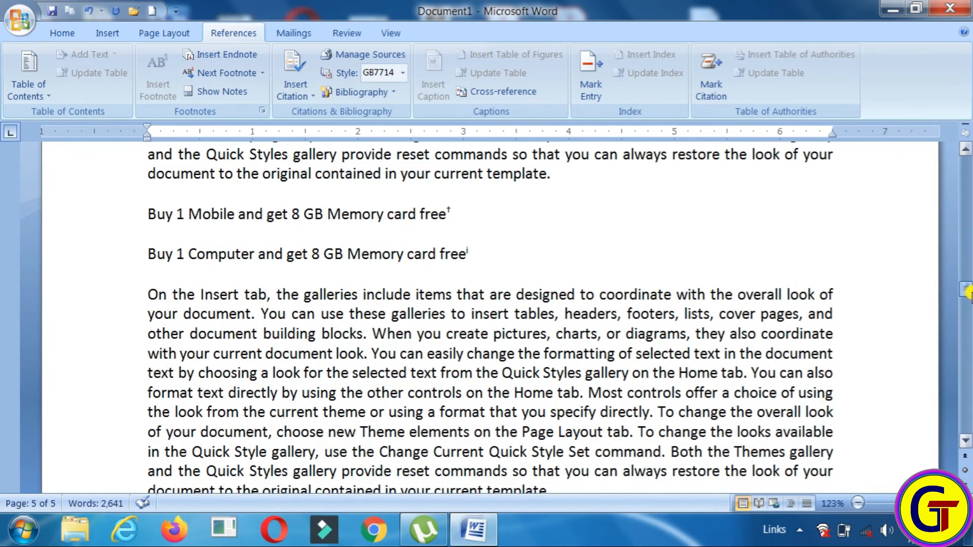
{"action": "mouse_move", "coordinate": [458, 247]}
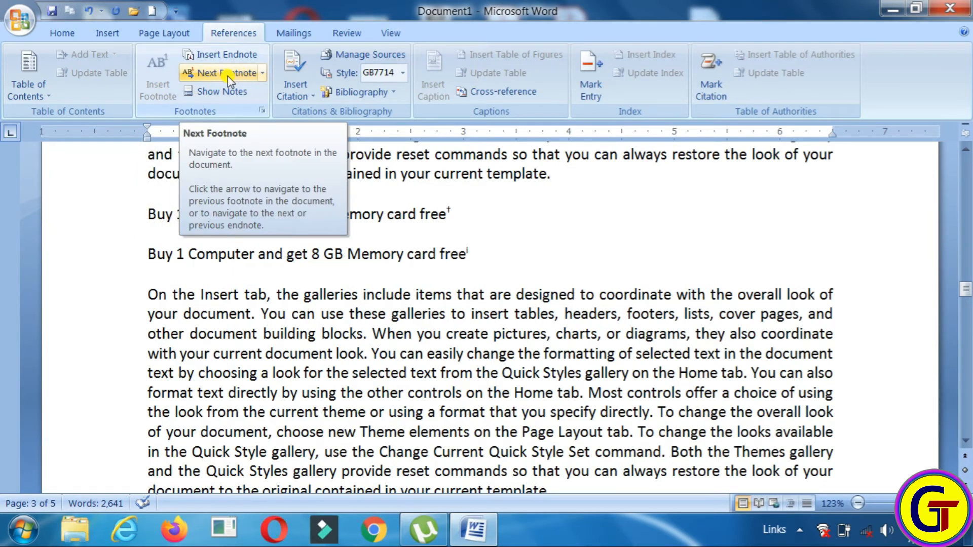
Step through the footnotes and endnotes with Next Footnote, then view the footnote area via Show Notes
{"action": "left_click", "coordinate": [262, 74]}
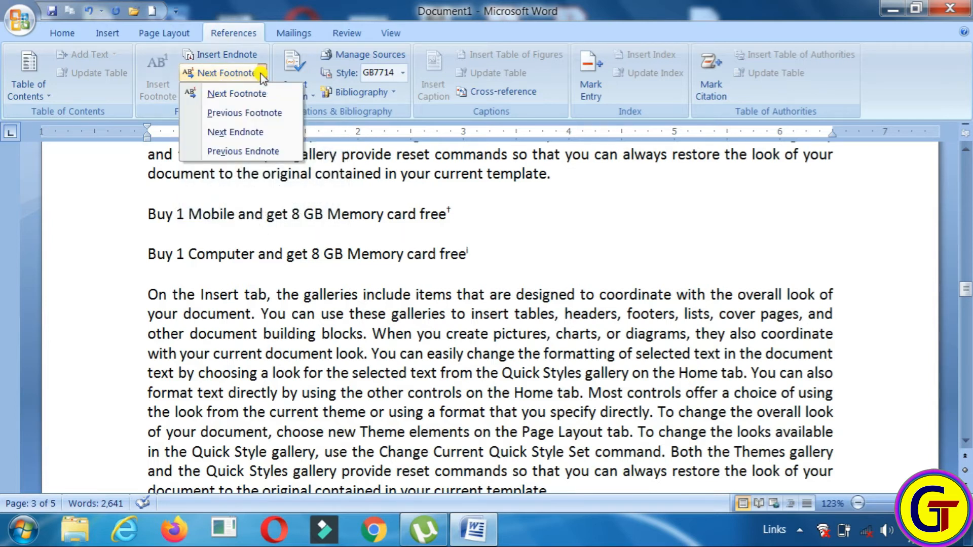
{"action": "left_click", "coordinate": [248, 91]}
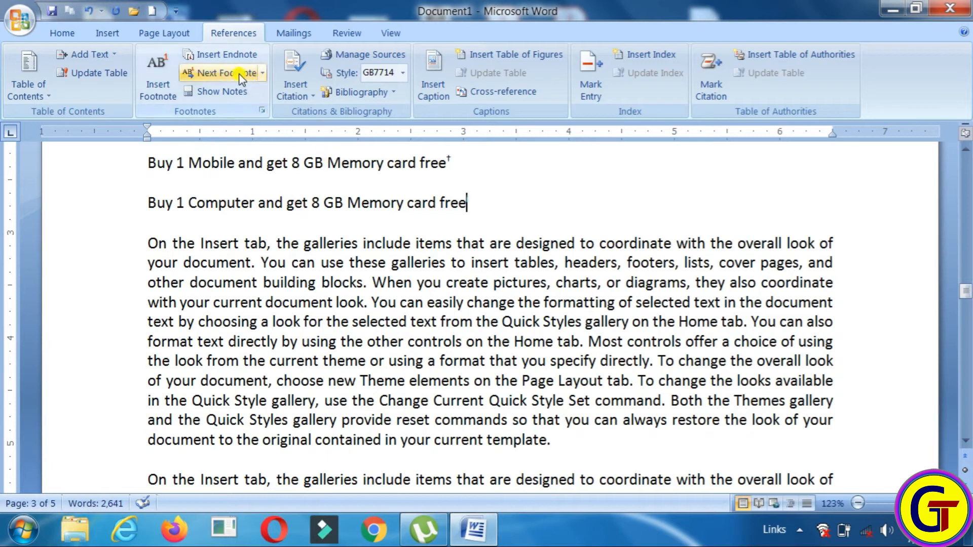
{"action": "left_click", "coordinate": [262, 74]}
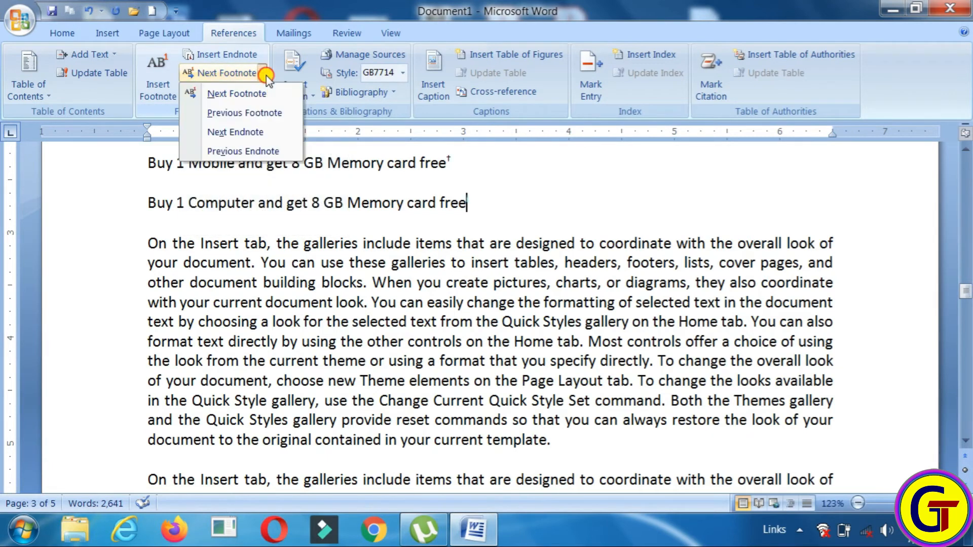
{"action": "left_click", "coordinate": [257, 112]}
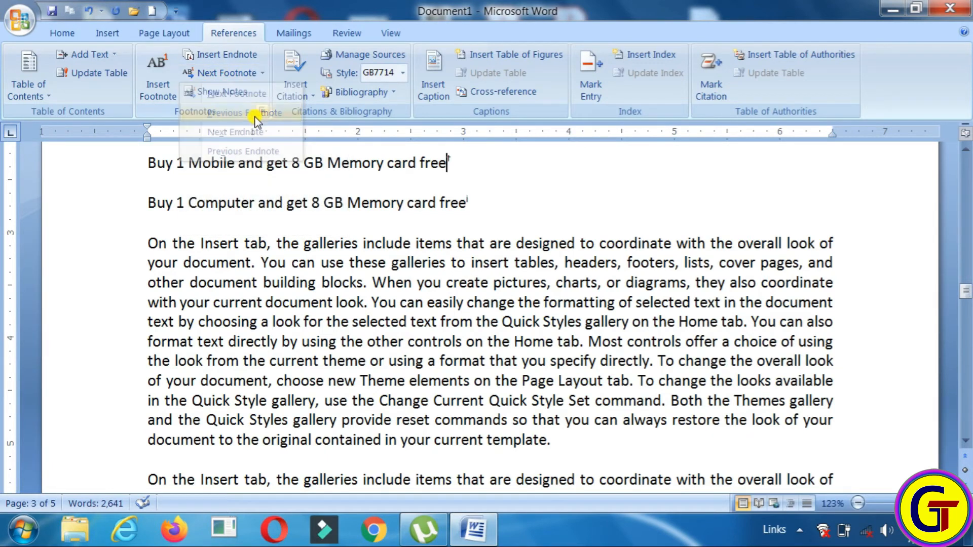
{"action": "left_click", "coordinate": [260, 73]}
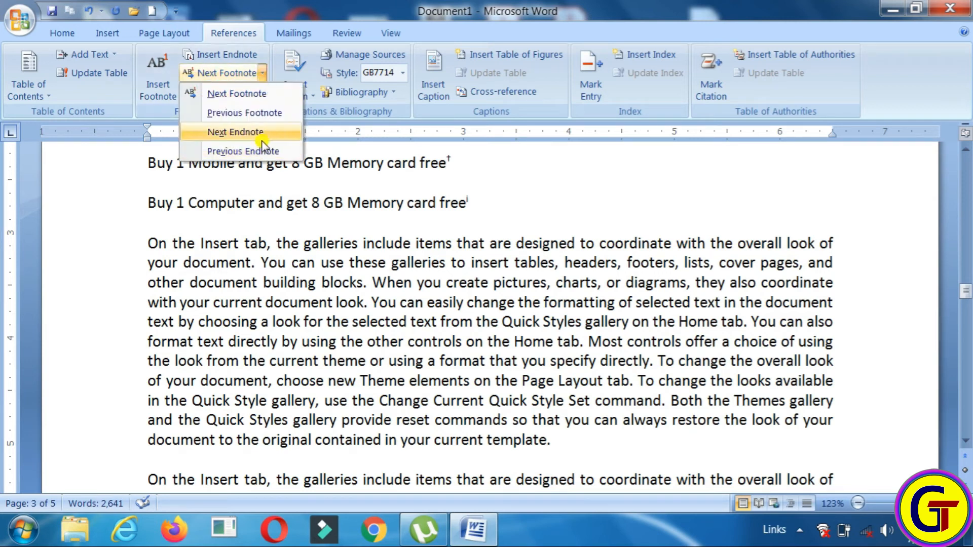
{"action": "left_click", "coordinate": [263, 133]}
{"action": "left_click", "coordinate": [262, 74]}
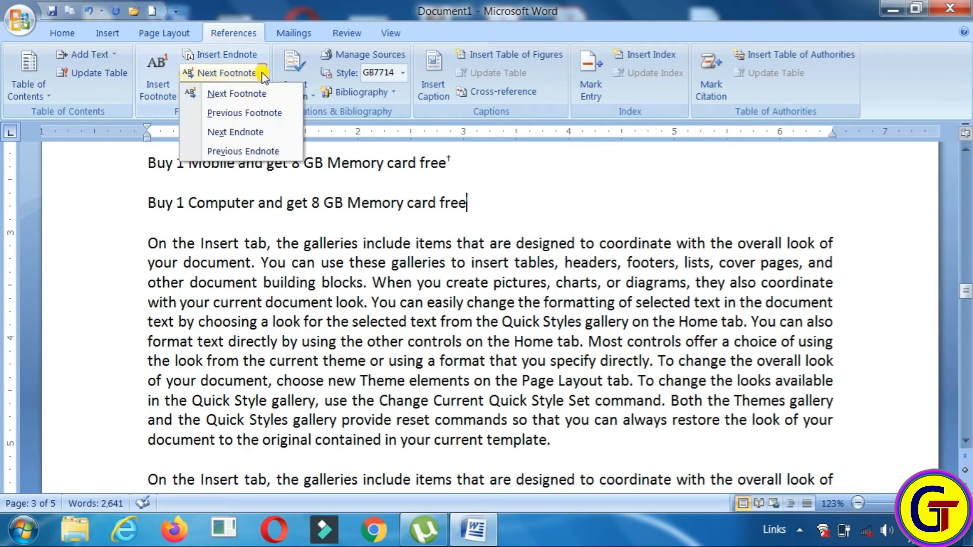
{"action": "left_click", "coordinate": [250, 148]}
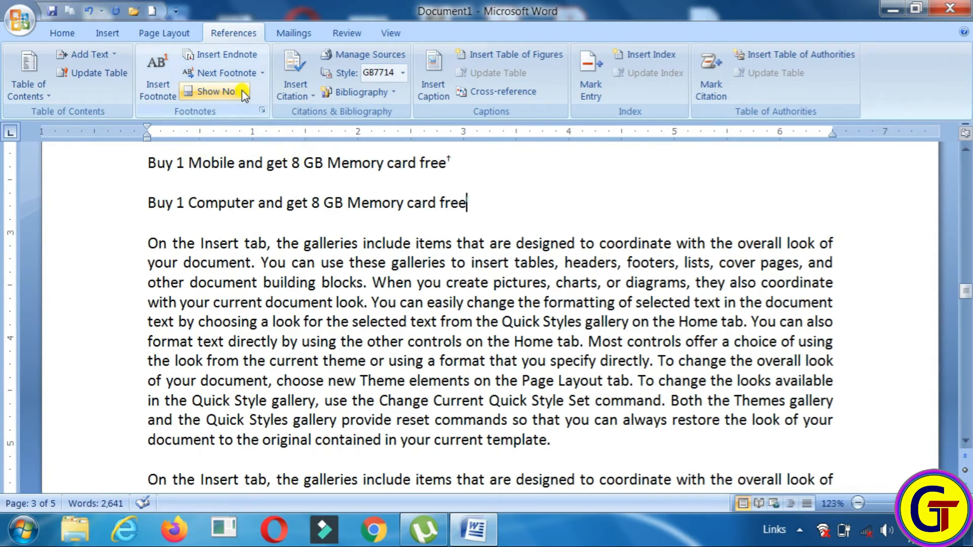
{"action": "left_click", "coordinate": [206, 93]}
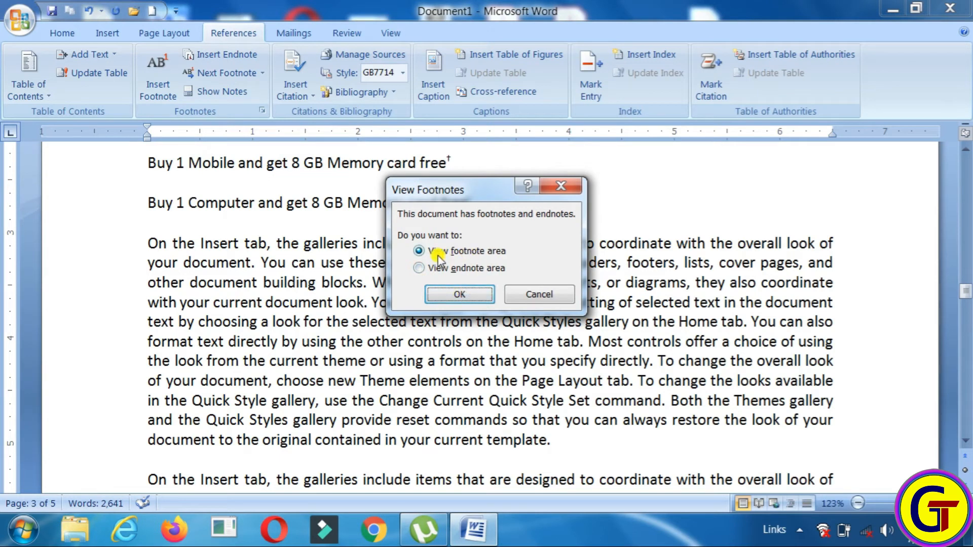
{"action": "left_click", "coordinate": [464, 297]}
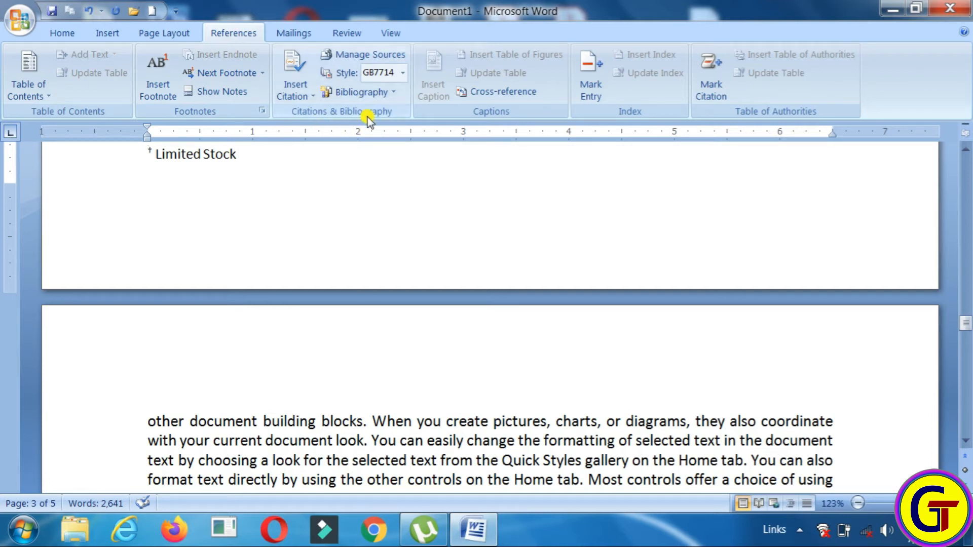
{"action": "left_click_drag", "start_coordinate": [965, 322], "coordinate": [964, 161]}
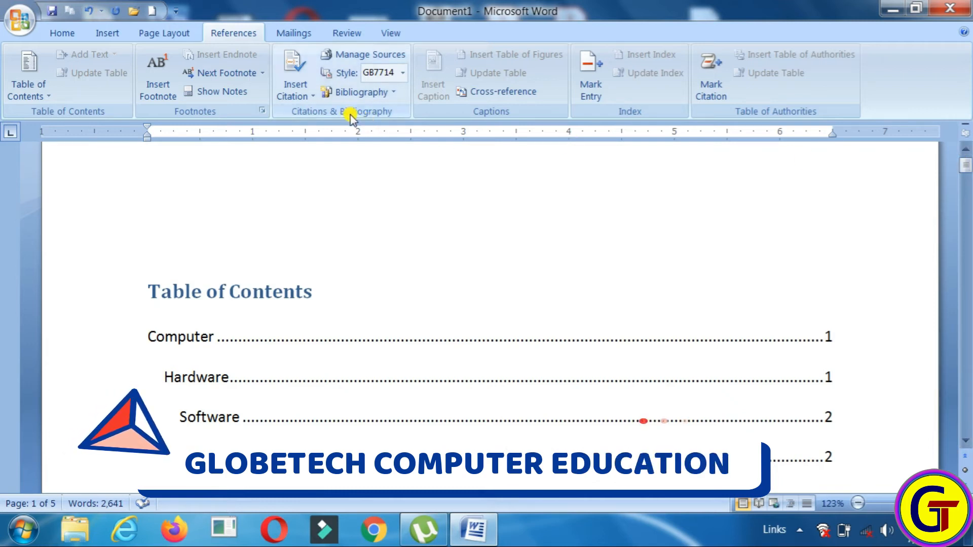
{"action": "left_click_drag", "start_coordinate": [965, 163], "coordinate": [966, 278]}
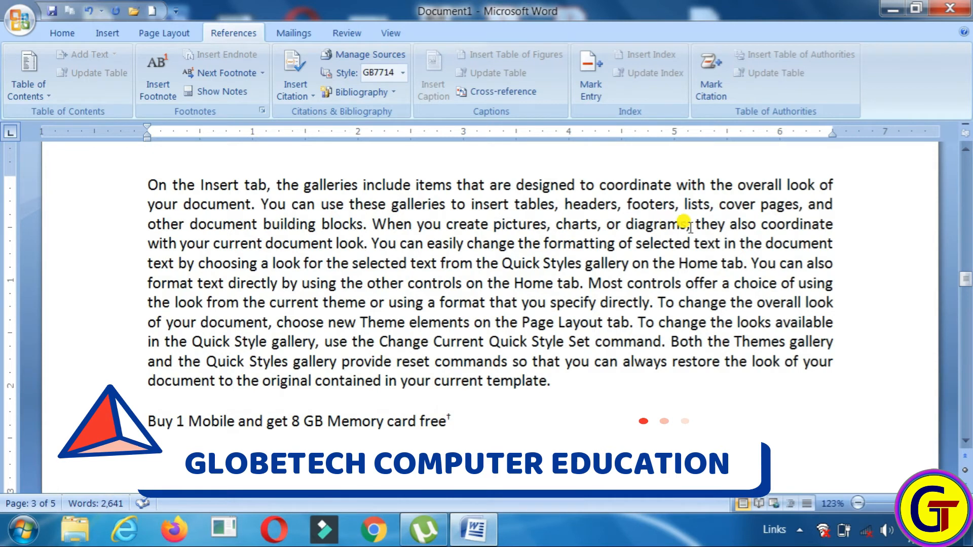
Split the paragraph before 'Most controls' and colour its first part, ending 'on the Home tab.', red
{"action": "left_click", "coordinate": [588, 283]}
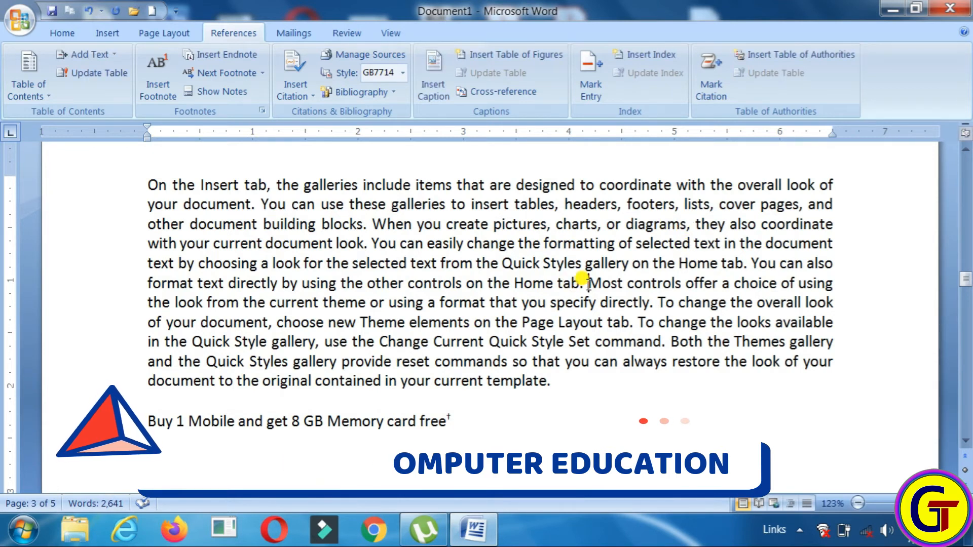
{"action": "key", "text": "Return"}
{"action": "key", "text": "Return"}
{"action": "left_click_drag", "start_coordinate": [147, 185], "coordinate": [507, 304]}
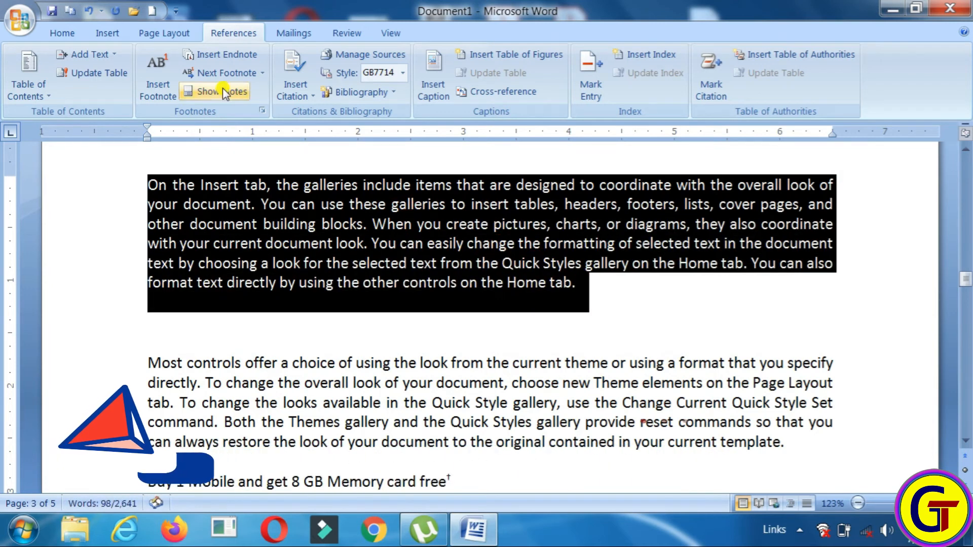
{"action": "left_click", "coordinate": [62, 34]}
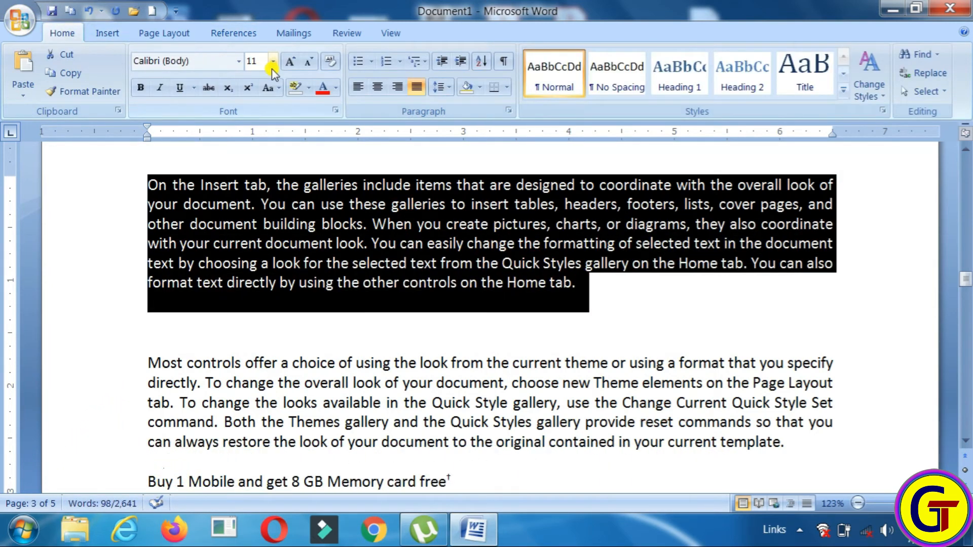
{"action": "left_click", "coordinate": [327, 91]}
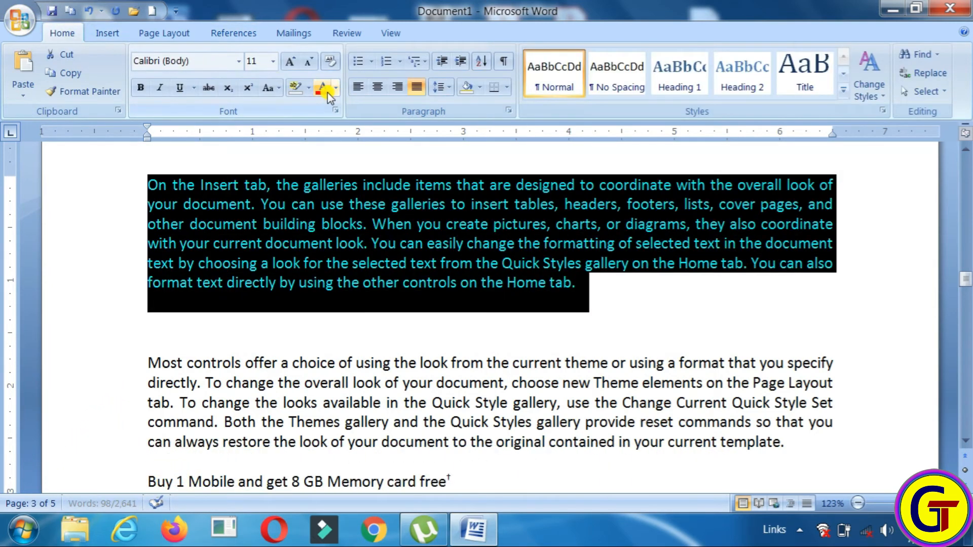
{"action": "left_click", "coordinate": [228, 33]}
{"action": "left_click", "coordinate": [548, 299]}
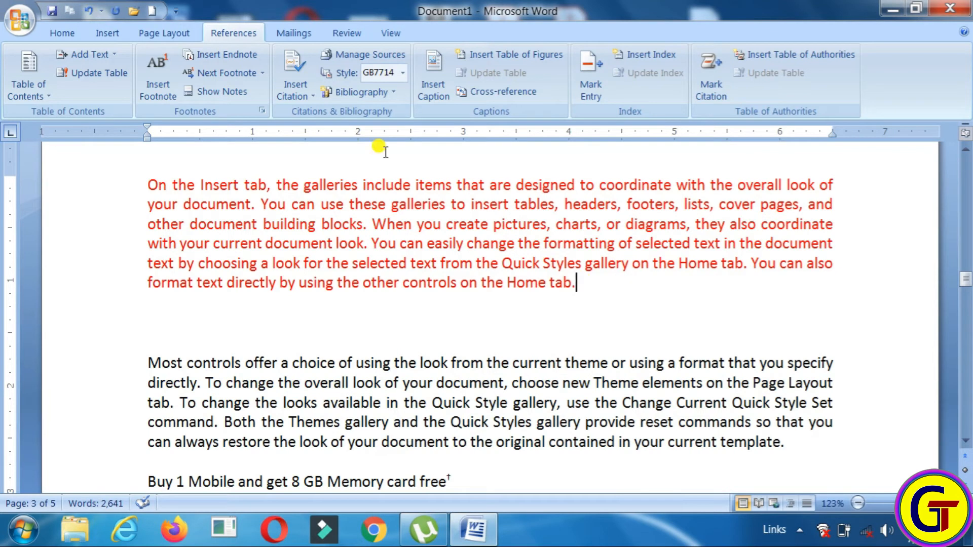
Choose Insert Citation > Add New Source to bring up the Create Source dialog
{"action": "left_click", "coordinate": [296, 80]}
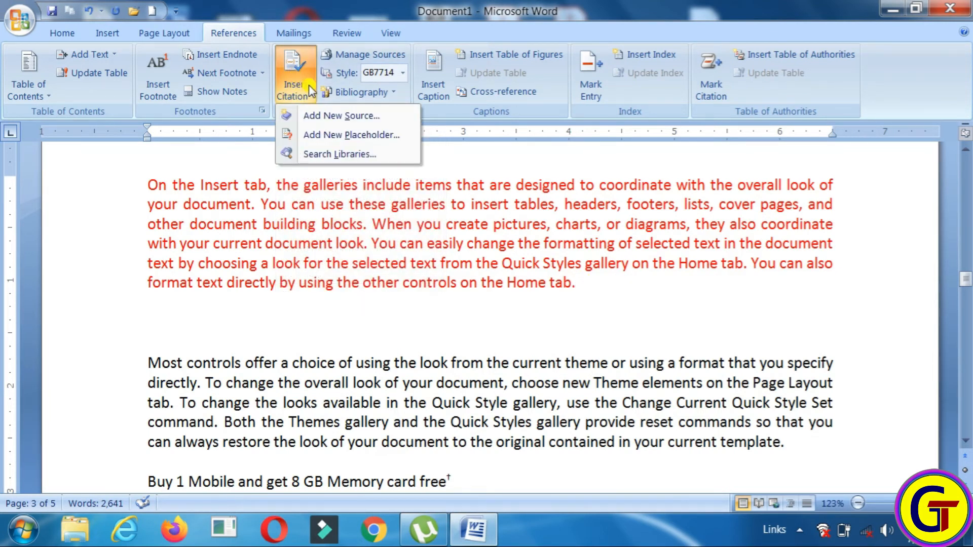
{"action": "left_click", "coordinate": [378, 117]}
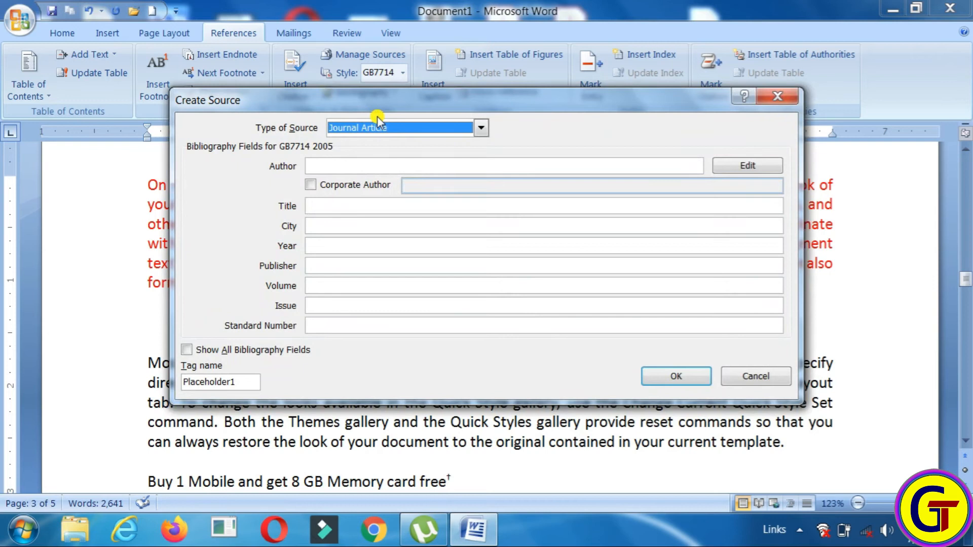
Set the source type to Book, enter the author's name and the title 'Computer Technology'
{"action": "left_click", "coordinate": [481, 128]}
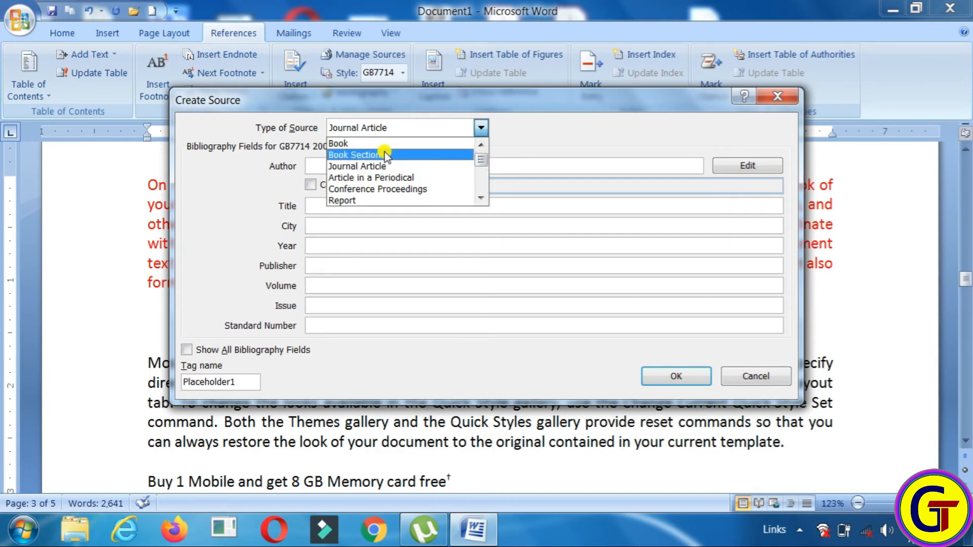
{"action": "left_click", "coordinate": [356, 146]}
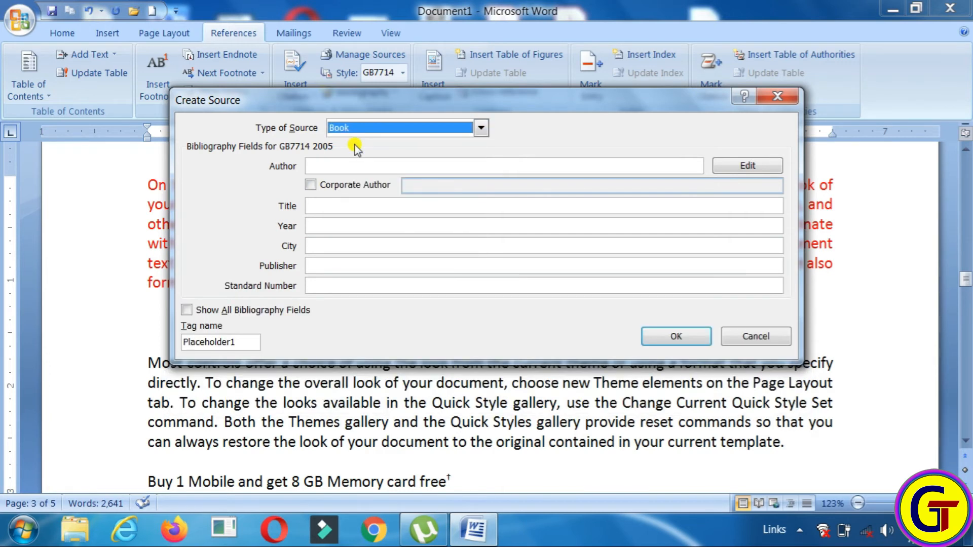
{"action": "left_click", "coordinate": [329, 166]}
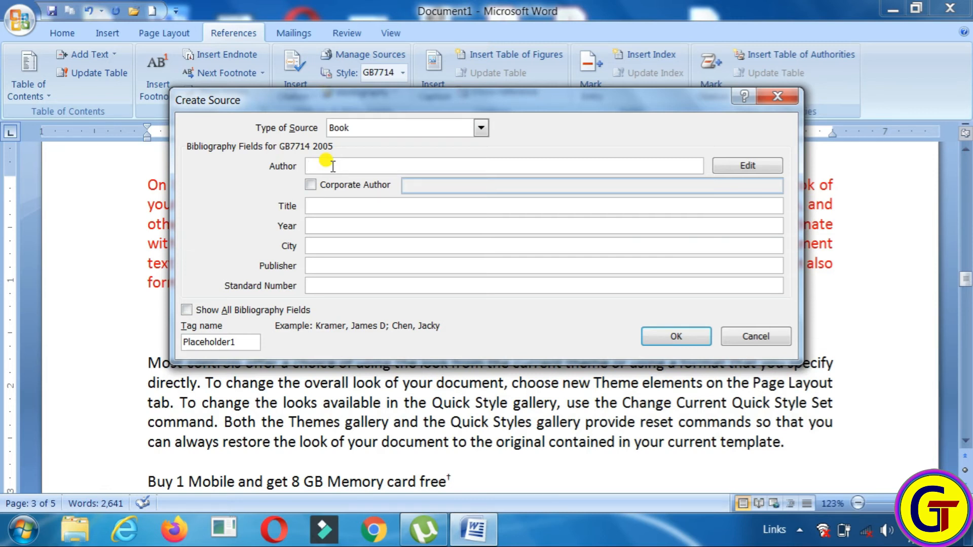
{"action": "type", "text": "JS"}
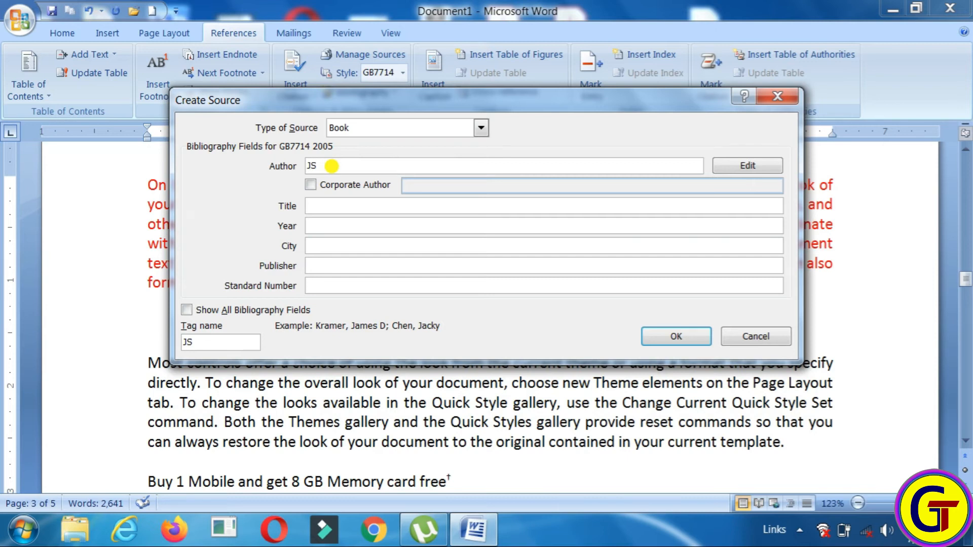
{"action": "type", "text": " Saini"}
{"action": "left_click", "coordinate": [310, 185]}
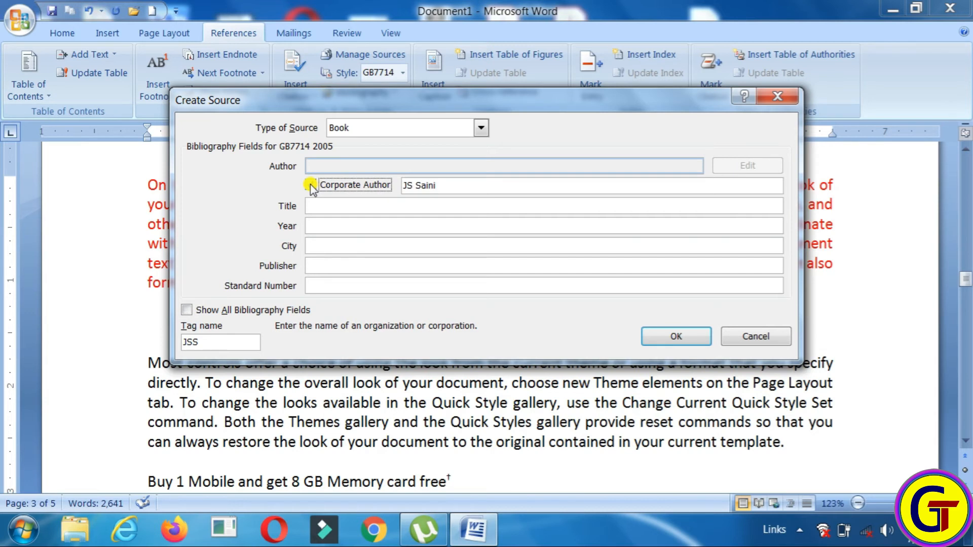
{"action": "left_click", "coordinate": [310, 185]}
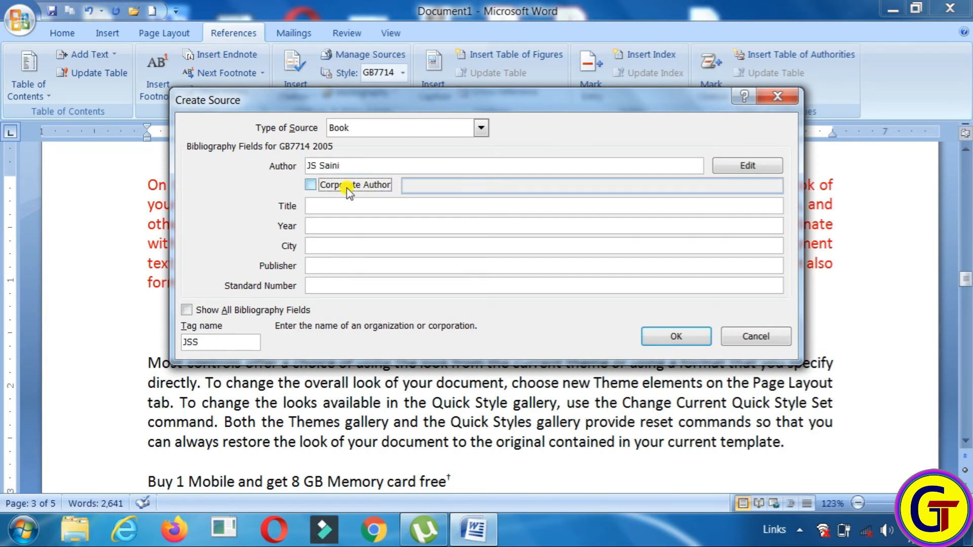
{"action": "left_click", "coordinate": [318, 205]}
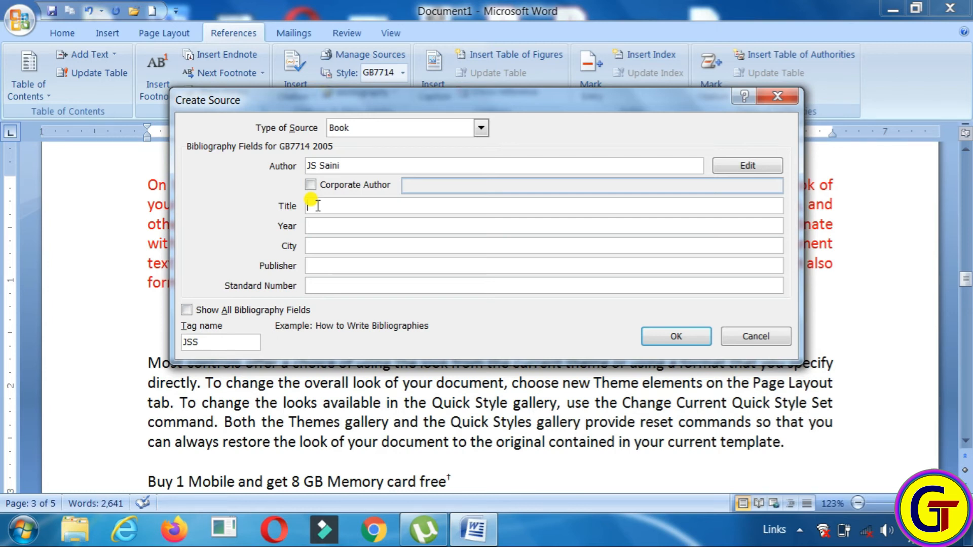
{"action": "left_click", "coordinate": [318, 206]}
{"action": "type", "text": "Computer Technology"}
{"action": "left_click", "coordinate": [323, 224]}
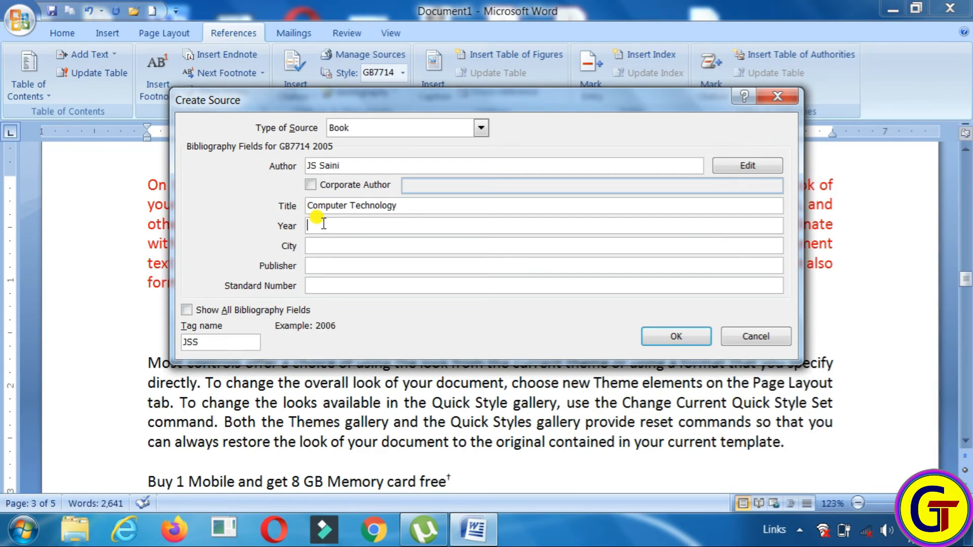
{"action": "type", "text": "2019"}
{"action": "left_click", "coordinate": [319, 245]}
{"action": "type", "text": "Moradabad"}
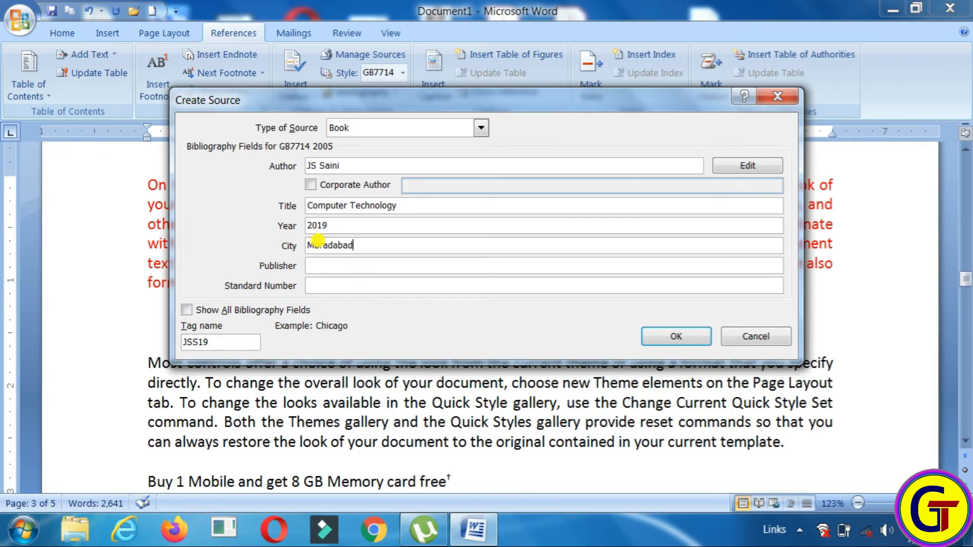
{"action": "left_click", "coordinate": [335, 264]}
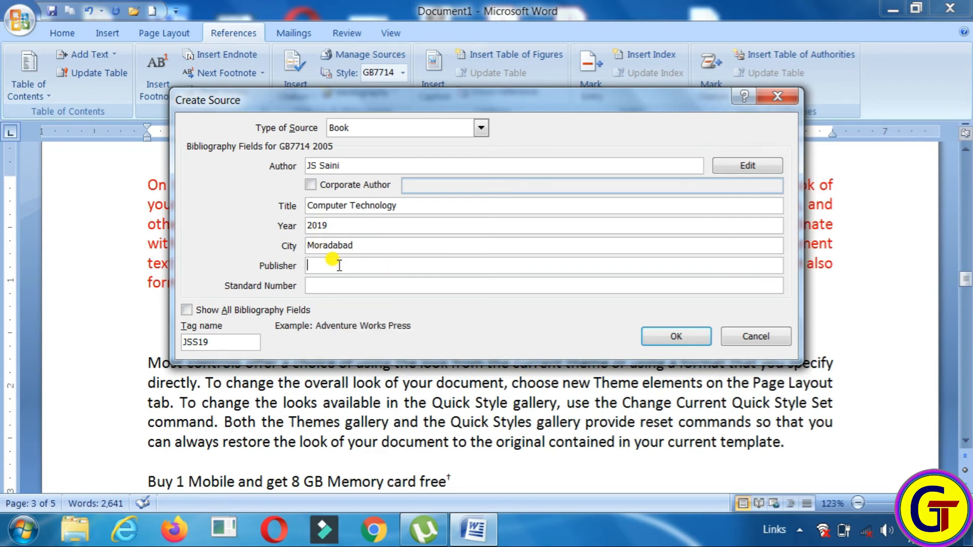
{"action": "type", "text": "RK Publisher"}
{"action": "left_click", "coordinate": [335, 286]}
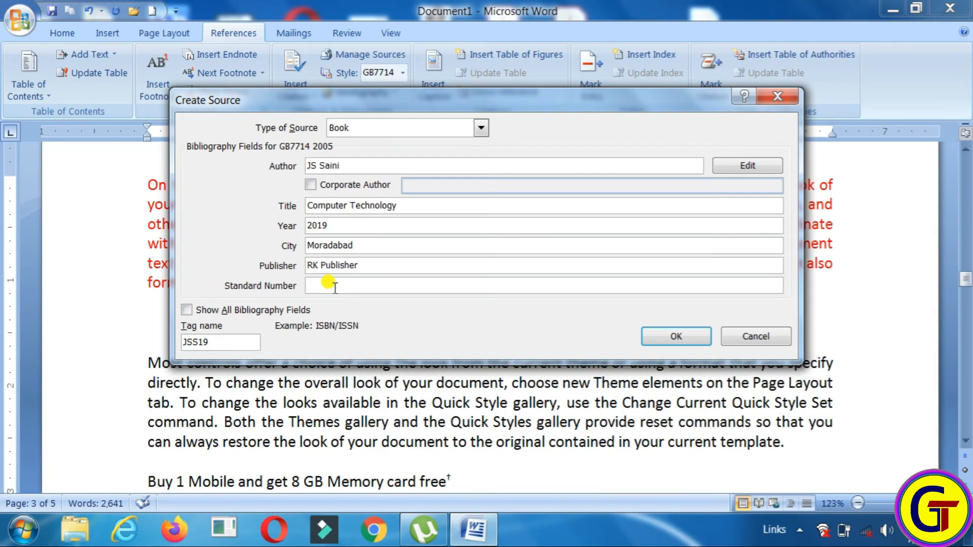
{"action": "type", "text": "213243243243"}
{"action": "left_click", "coordinate": [675, 337]}
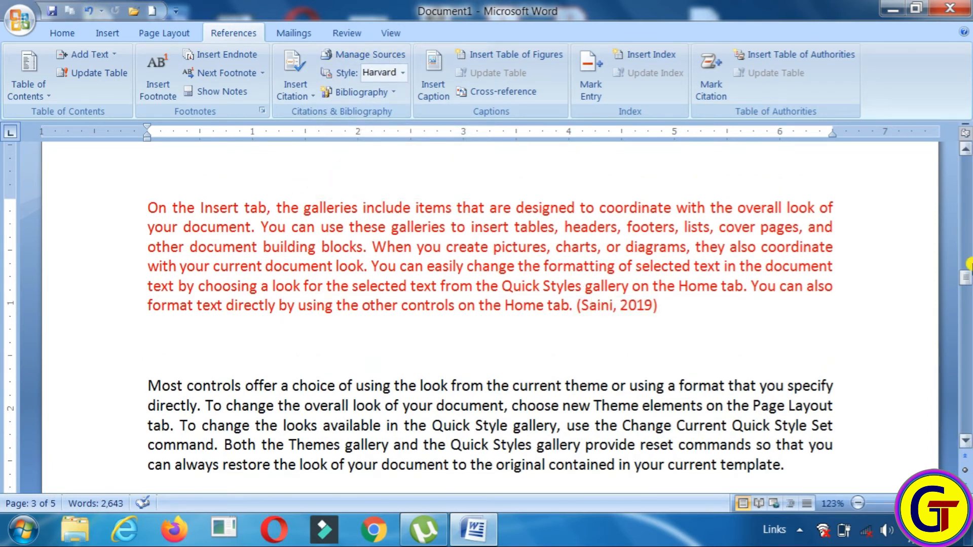
Add an empty paragraph after 'template.' at the end of the Most controls paragraph
{"action": "left_click_drag", "start_coordinate": [966, 278], "coordinate": [966, 282]}
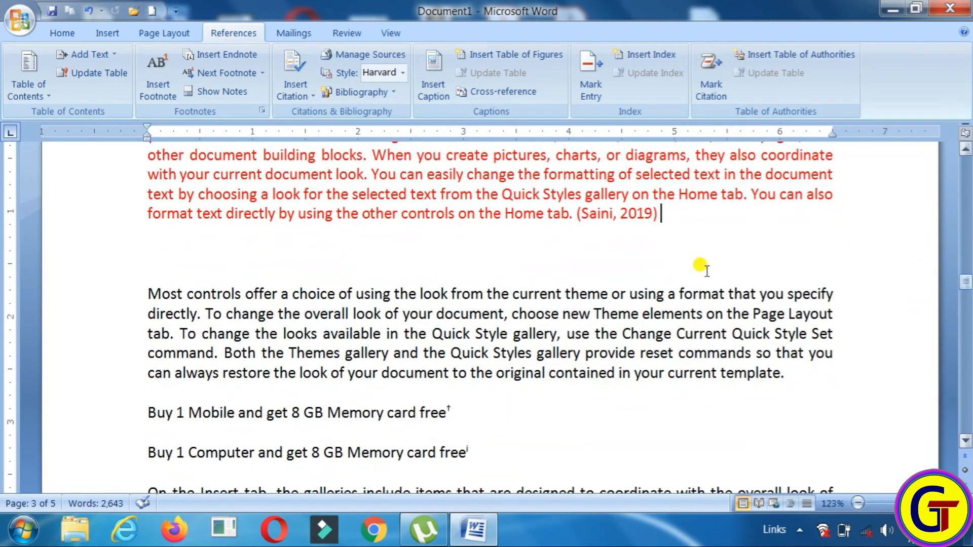
{"action": "left_click_drag", "start_coordinate": [144, 291], "coordinate": [853, 390]}
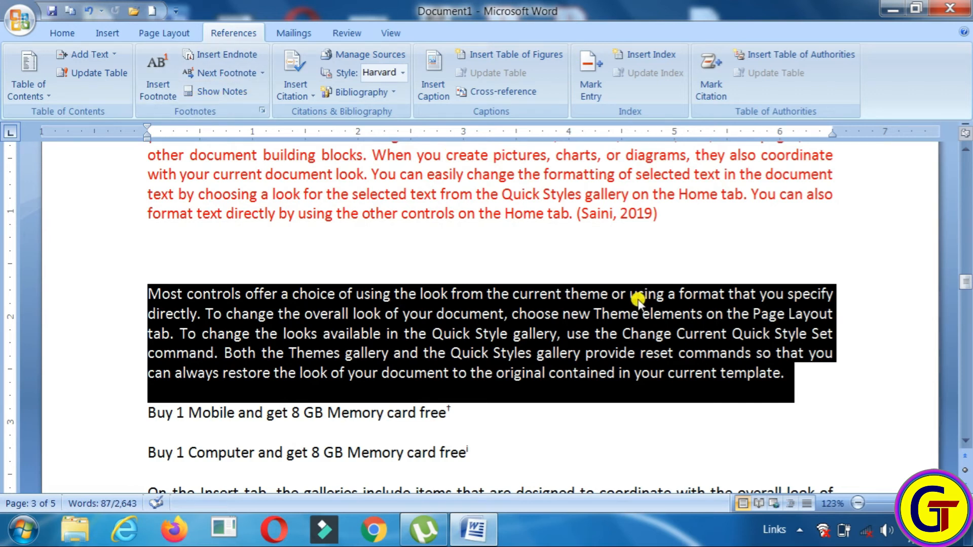
{"action": "left_click", "coordinate": [789, 374]}
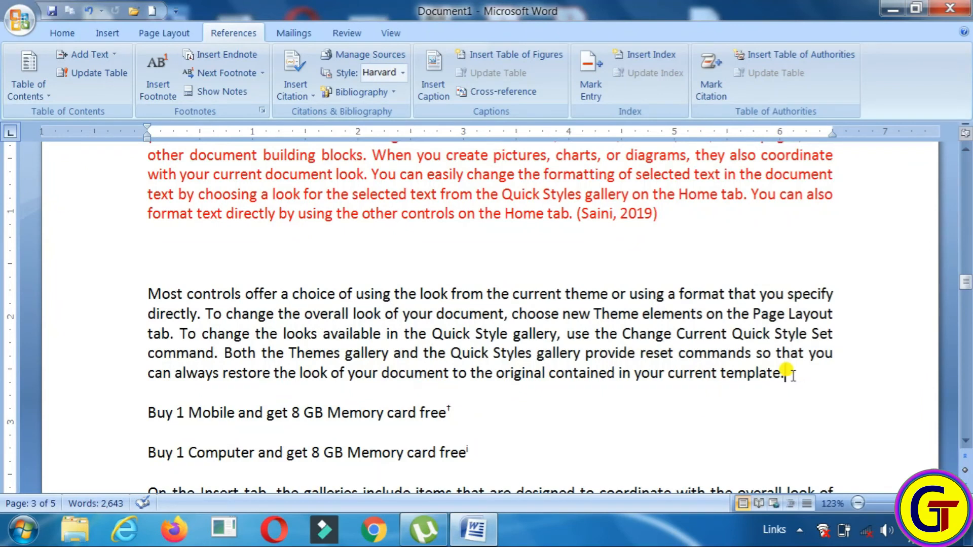
{"action": "key", "text": "Return"}
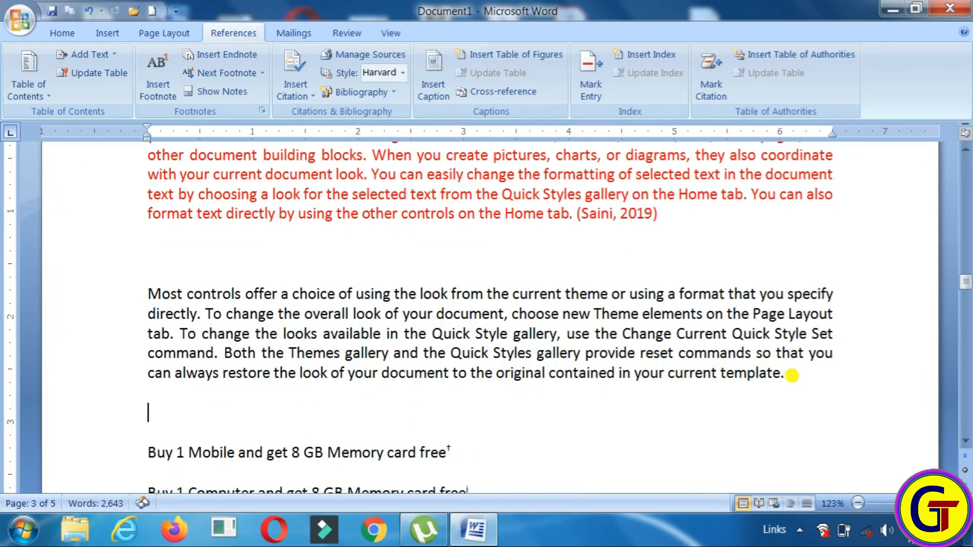
Start a new Web site source with the author's name and page name 'Display world'
{"action": "left_click", "coordinate": [293, 96]}
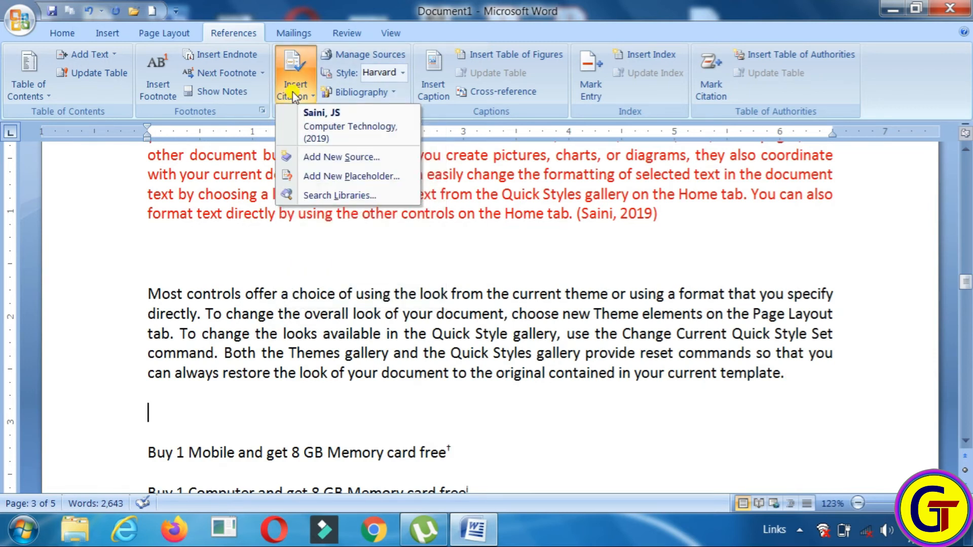
{"action": "left_click", "coordinate": [335, 157]}
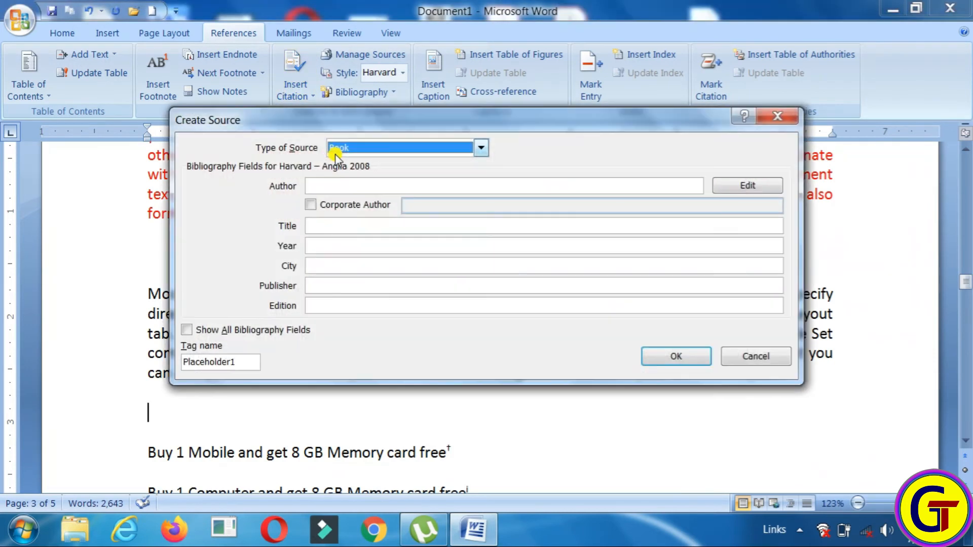
{"action": "left_click", "coordinate": [483, 149]}
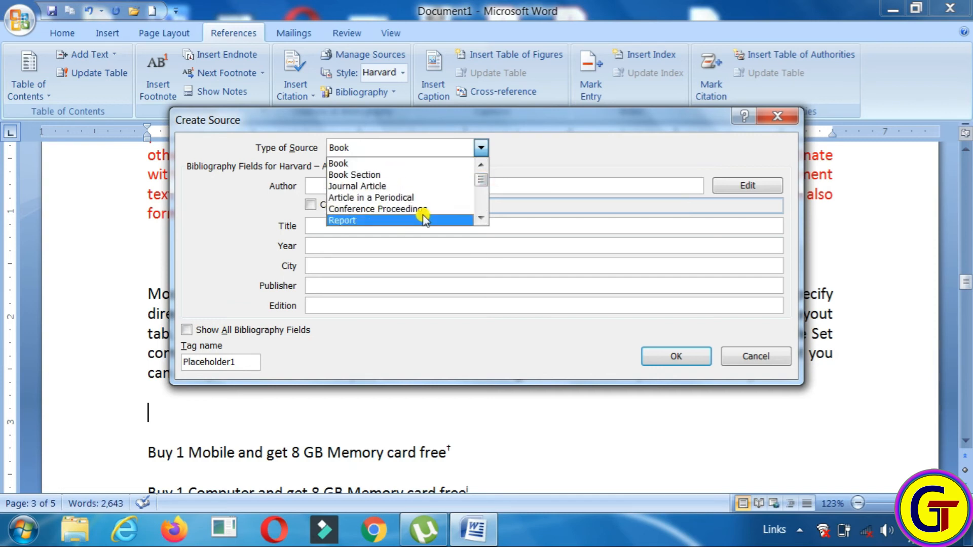
{"action": "scroll", "coordinate": [479, 186], "scroll_direction": "down", "scroll_amount": 1}
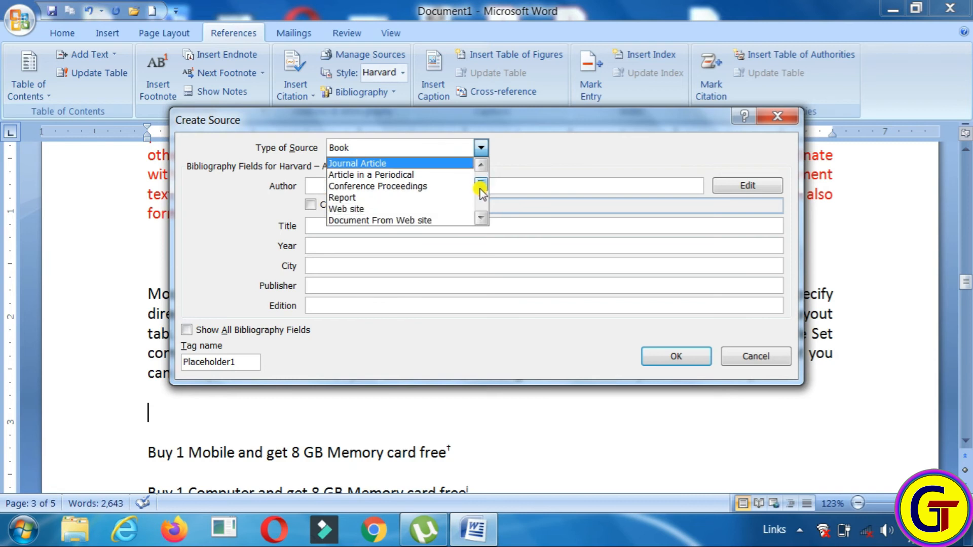
{"action": "left_click", "coordinate": [414, 208]}
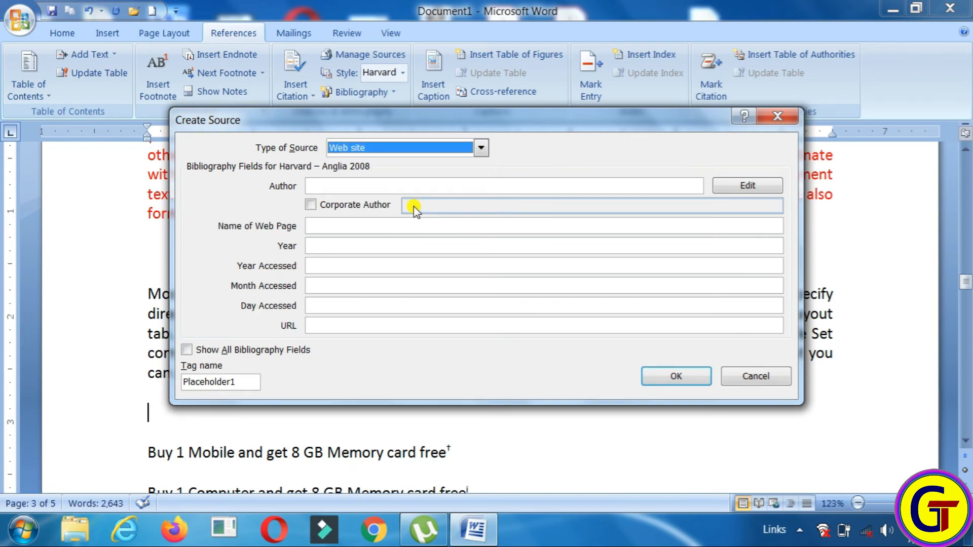
{"action": "left_click", "coordinate": [327, 185]}
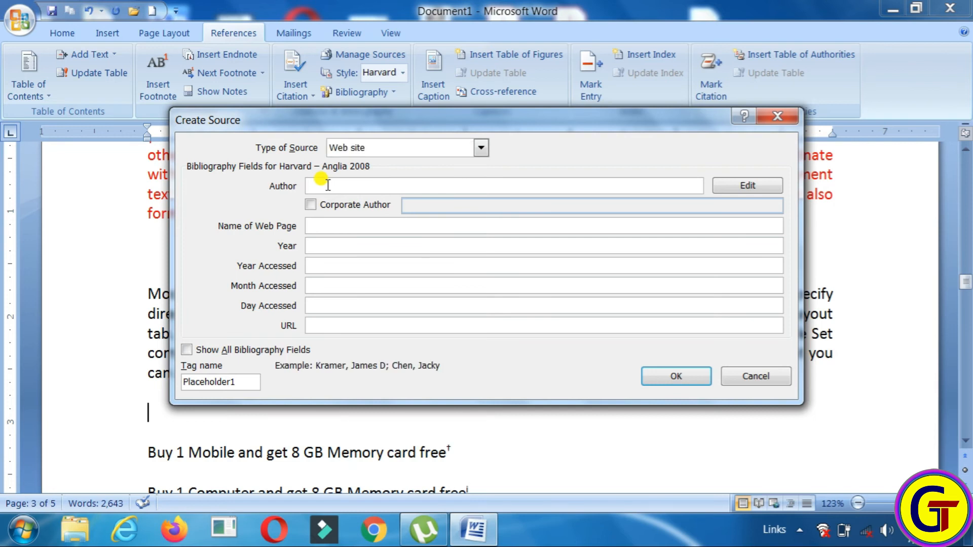
{"action": "left_click", "coordinate": [325, 226]}
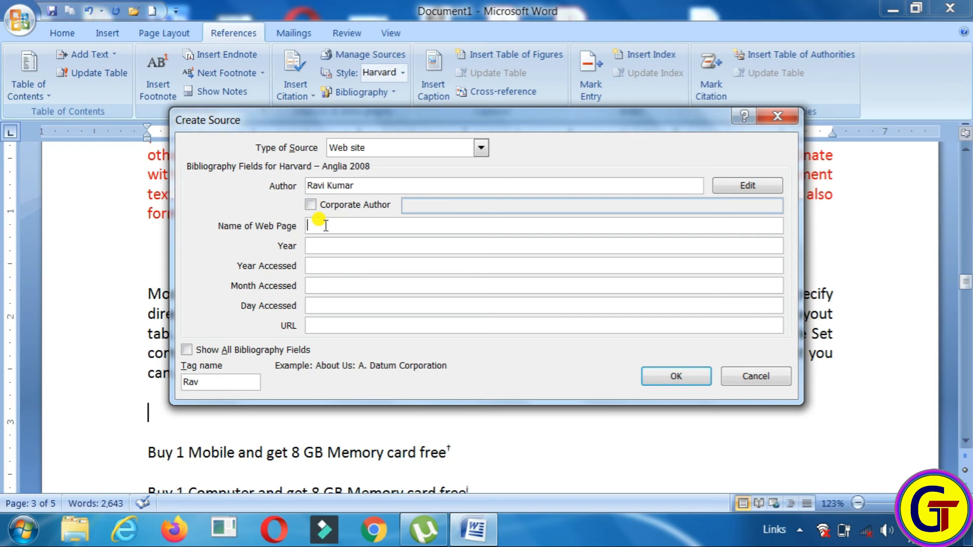
{"action": "type", "text": "Display world"}
{"action": "left_click", "coordinate": [325, 242]}
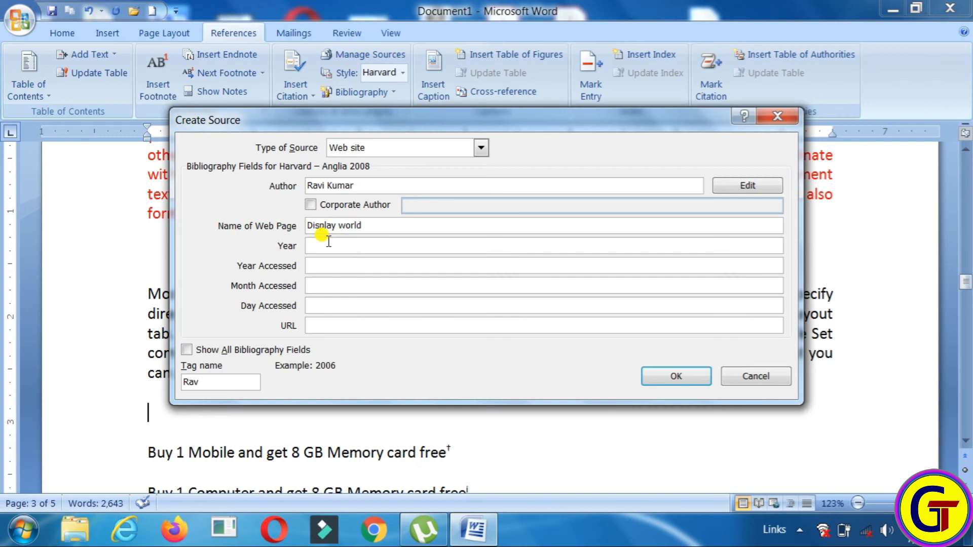
{"action": "type", "text": "2018"}
{"action": "left_click", "coordinate": [331, 260]}
{"action": "type", "text": "2019"}
{"action": "left_click", "coordinate": [334, 283]}
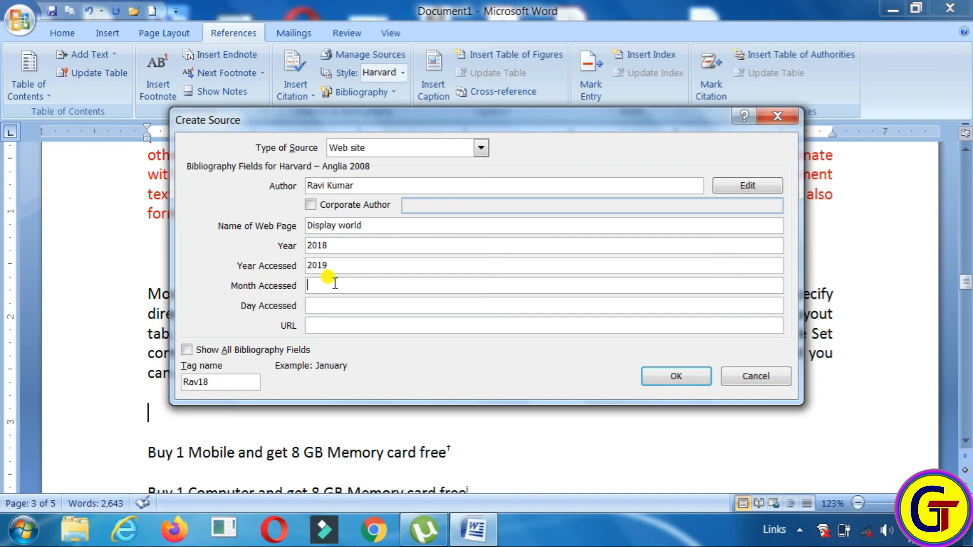
{"action": "type", "text": "J"}
{"action": "left_click", "coordinate": [348, 304]}
{"action": "type", "text": "sunday"}
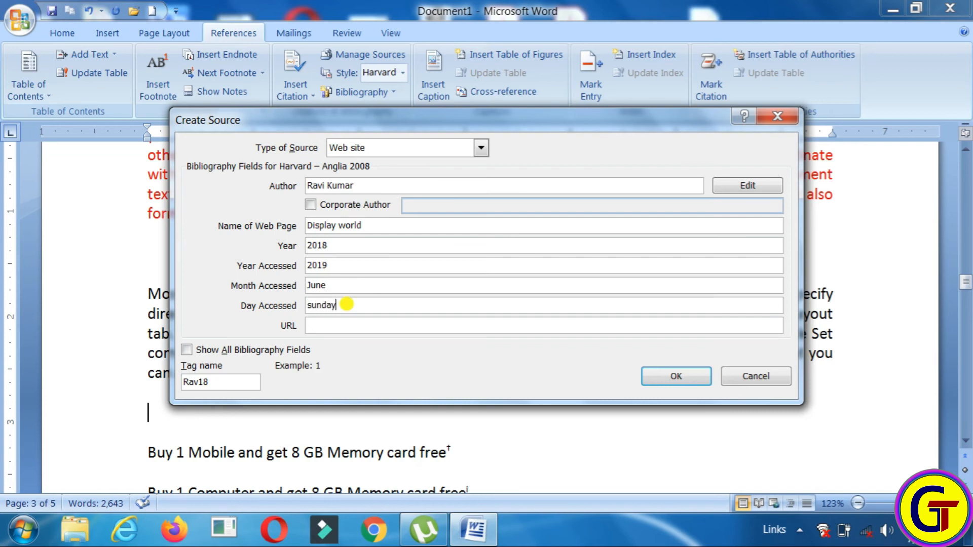
{"action": "left_click", "coordinate": [361, 326]}
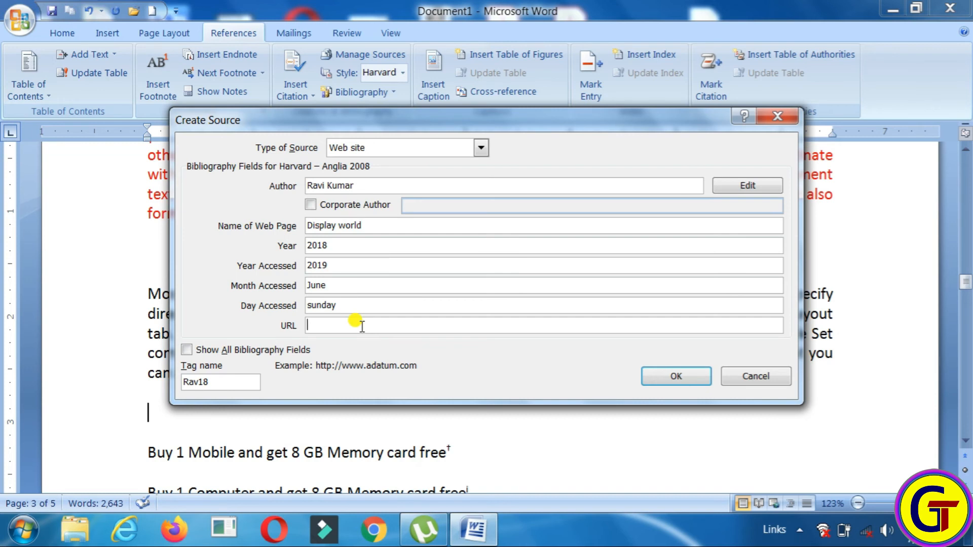
{"action": "type", "text": "www.gtedu.com"}
Insert the 2018 Display world web page citation, then add blank lines after the final paragraph
{"action": "left_click", "coordinate": [703, 377]}
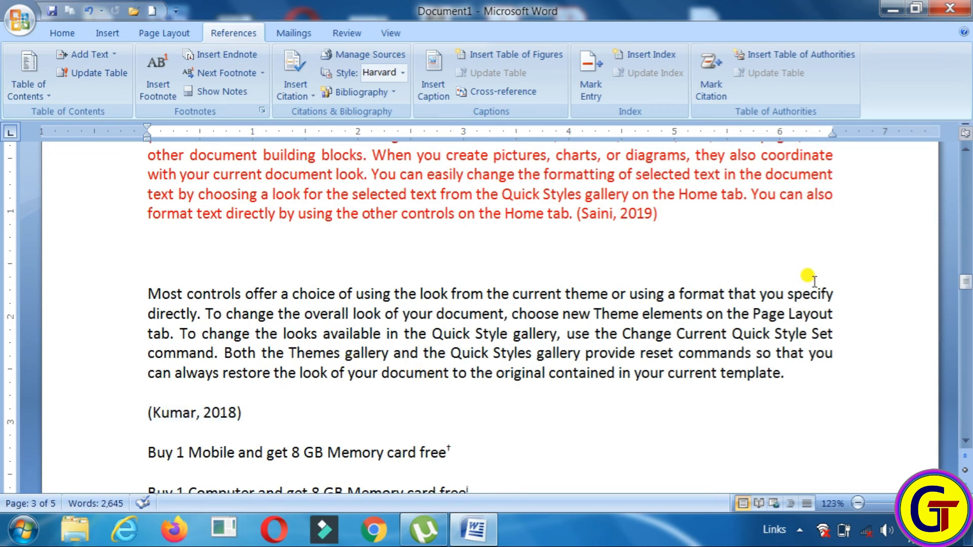
{"action": "left_click_drag", "start_coordinate": [968, 284], "coordinate": [968, 415]}
{"action": "left_click", "coordinate": [616, 269]}
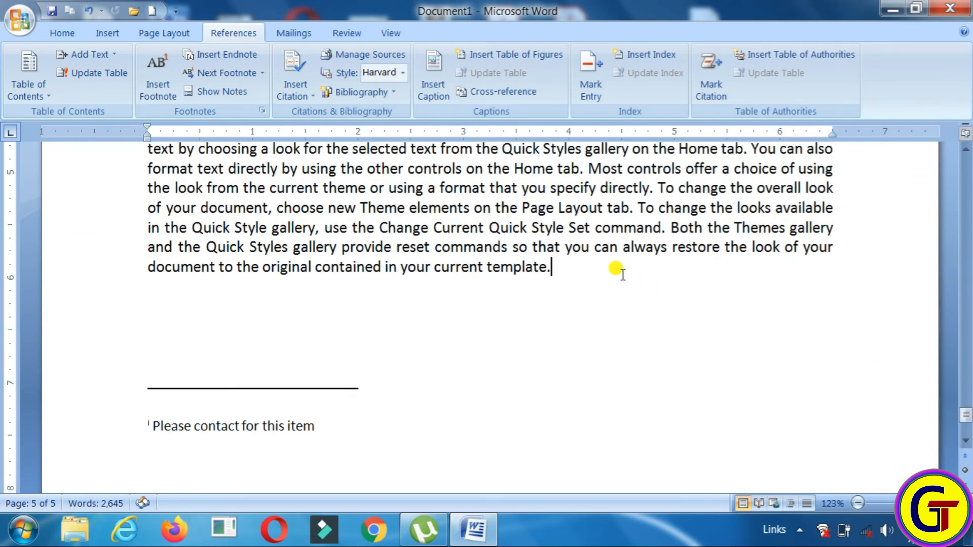
{"action": "key", "text": "Return"}
{"action": "key", "text": "Return"}
{"action": "key", "text": "Return"}
{"action": "key", "text": "Return"}
{"action": "key", "text": "BackSpace"}
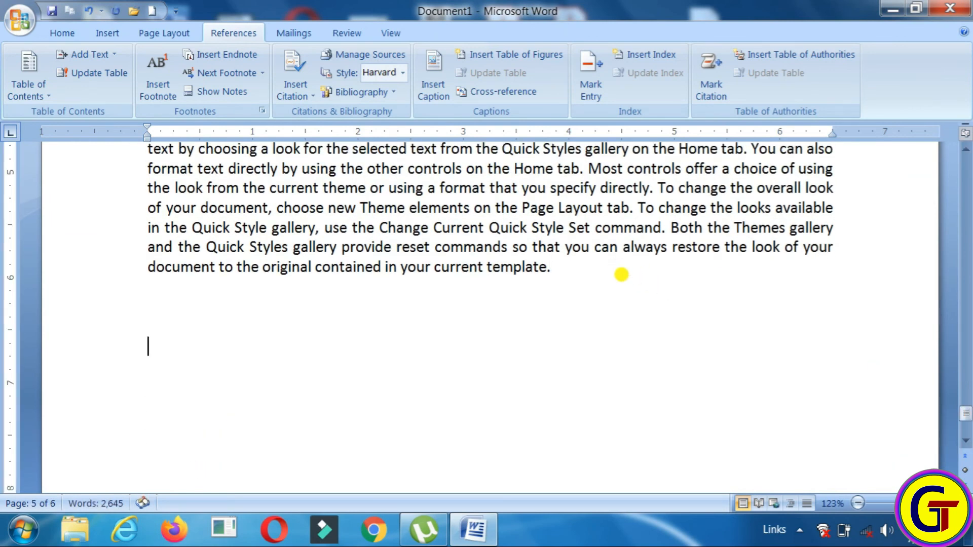
Insert the built-in Bibliography listing the Display world web page and the Computer Technology book
{"action": "left_click", "coordinate": [359, 96]}
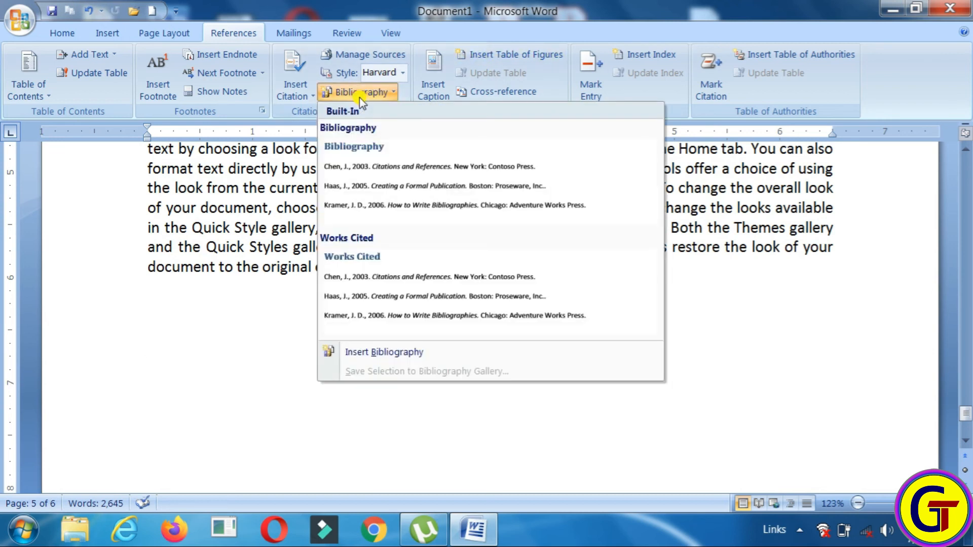
{"action": "left_click", "coordinate": [409, 180]}
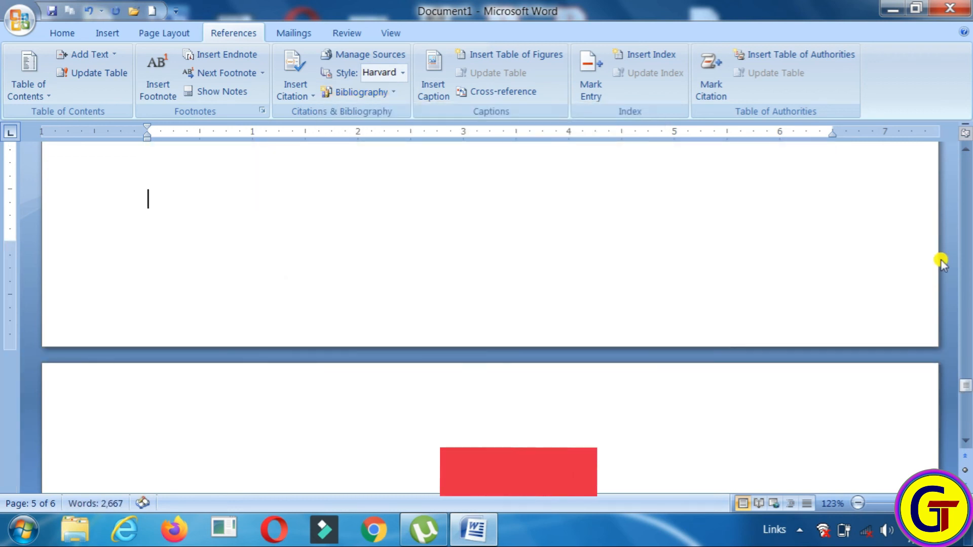
{"action": "left_click_drag", "start_coordinate": [965, 380], "coordinate": [965, 375]}
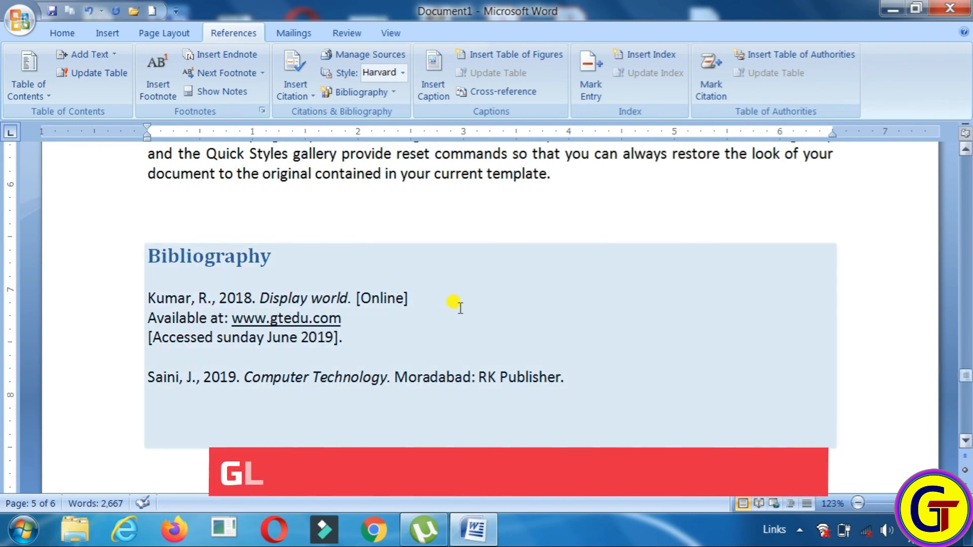
{"action": "left_click", "coordinate": [331, 263]}
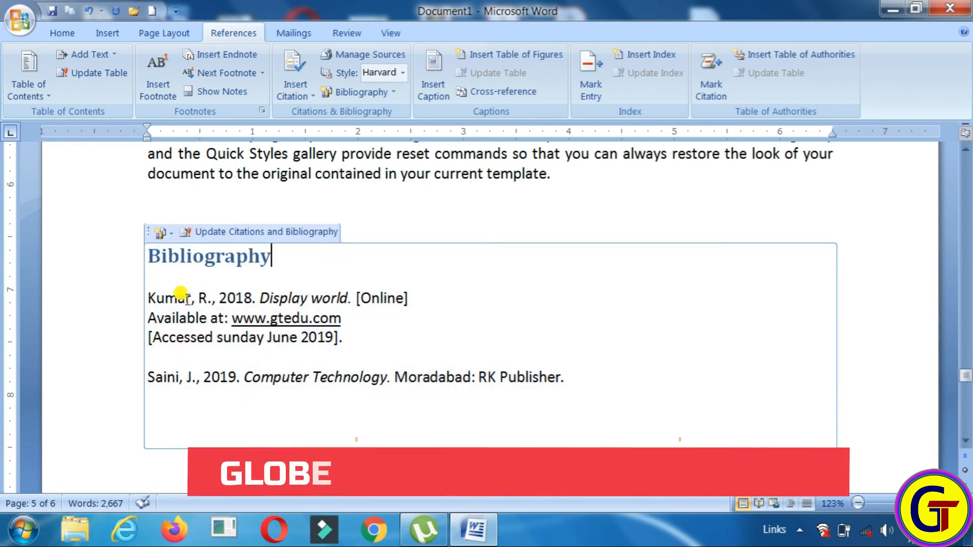